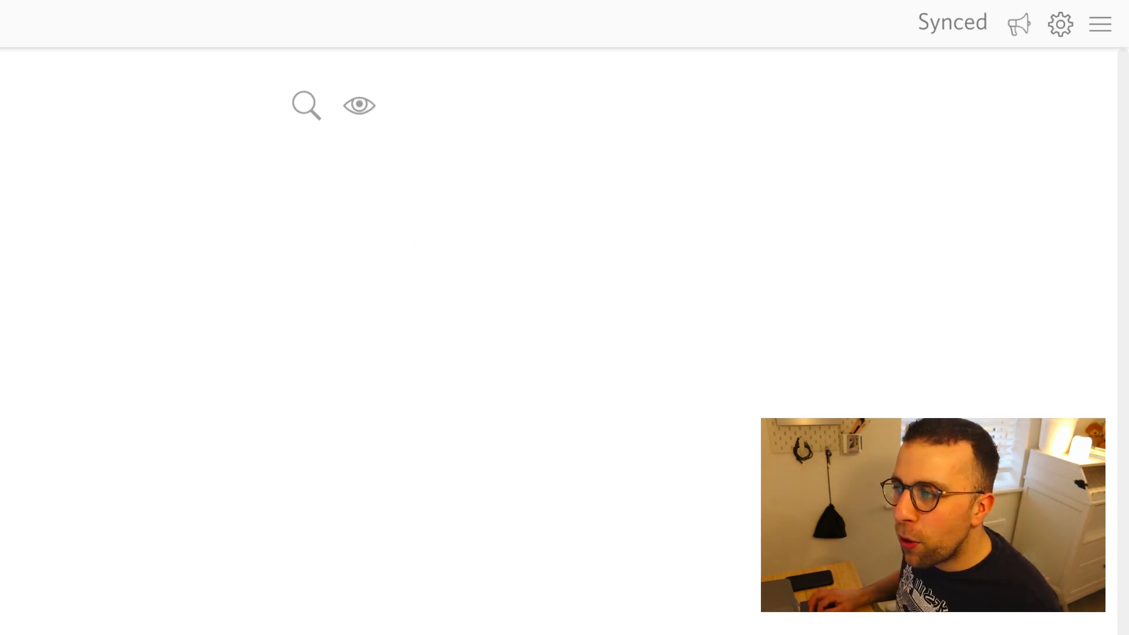
# Step: Title the new document Inbox and set it as the inbox location
pyautogui.write('Inb')
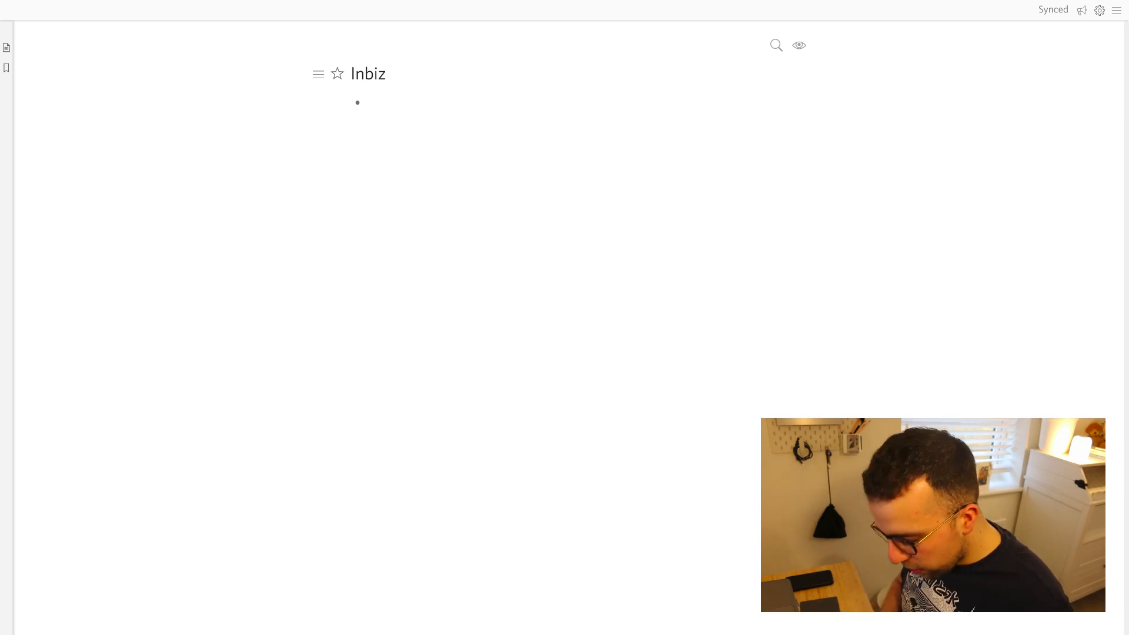
pyautogui.write('ox')
pyautogui.click(426, 98)
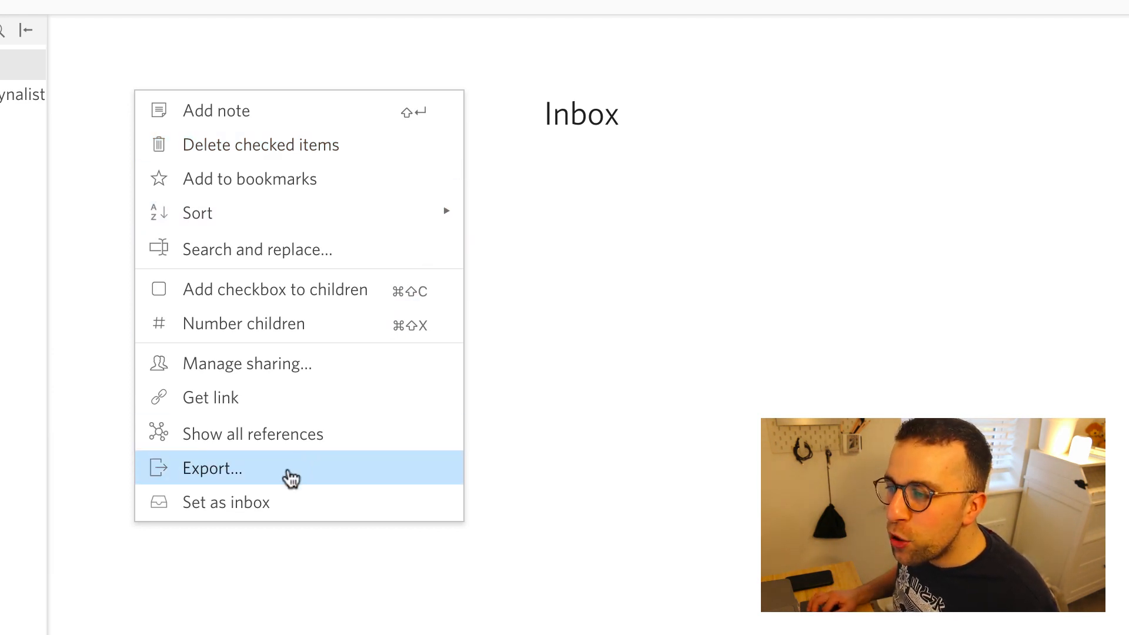
pyautogui.click(281, 499)
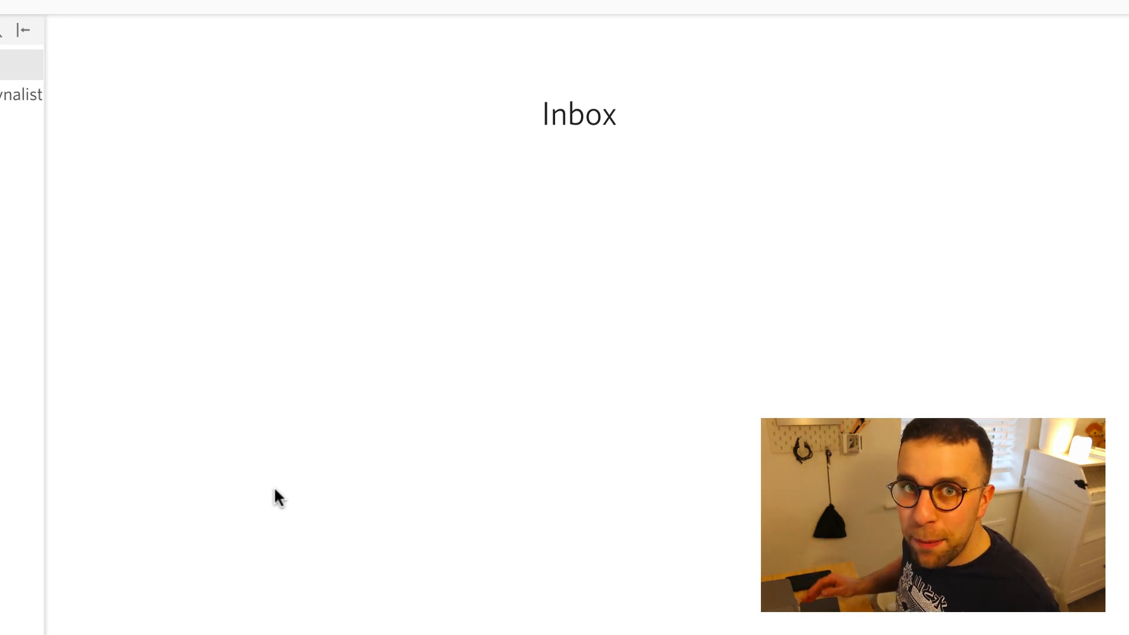
# Step: In the inbox preferences, set newly captured items to be placed at the start of inbox
pyautogui.click(1065, 23)
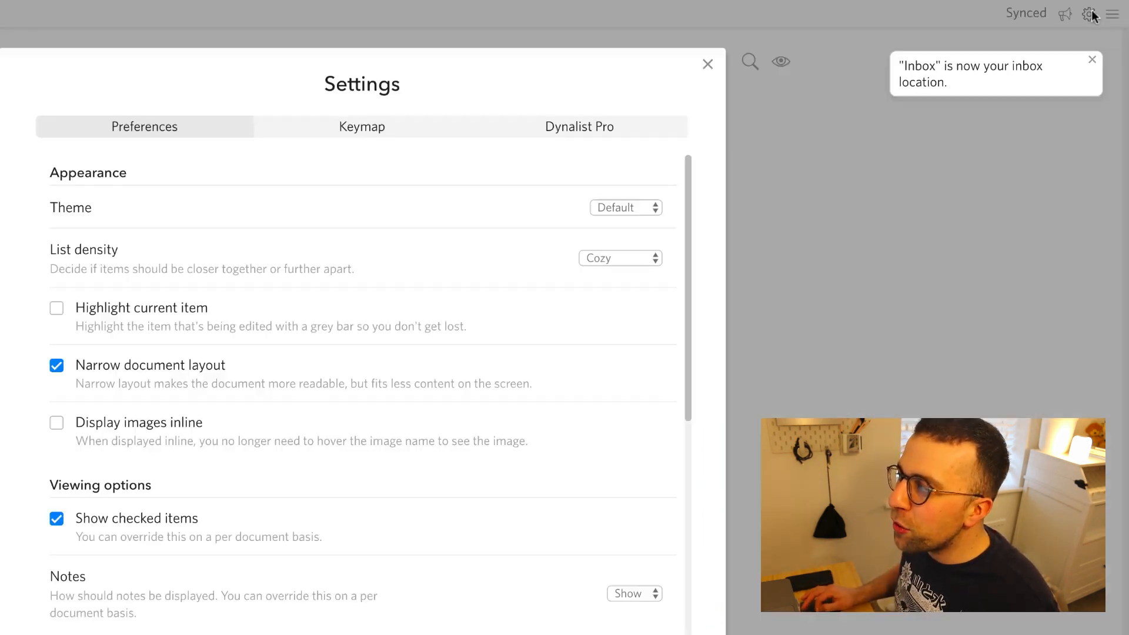
pyautogui.scroll(-3, 422, 382)
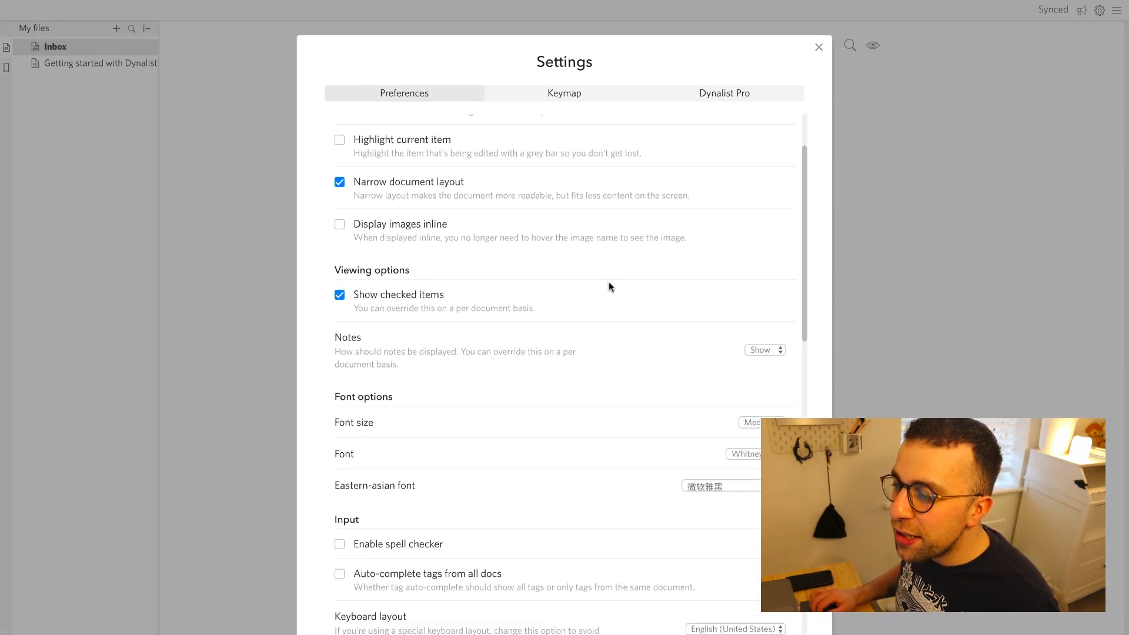
pyautogui.scroll(-10, 608, 285)
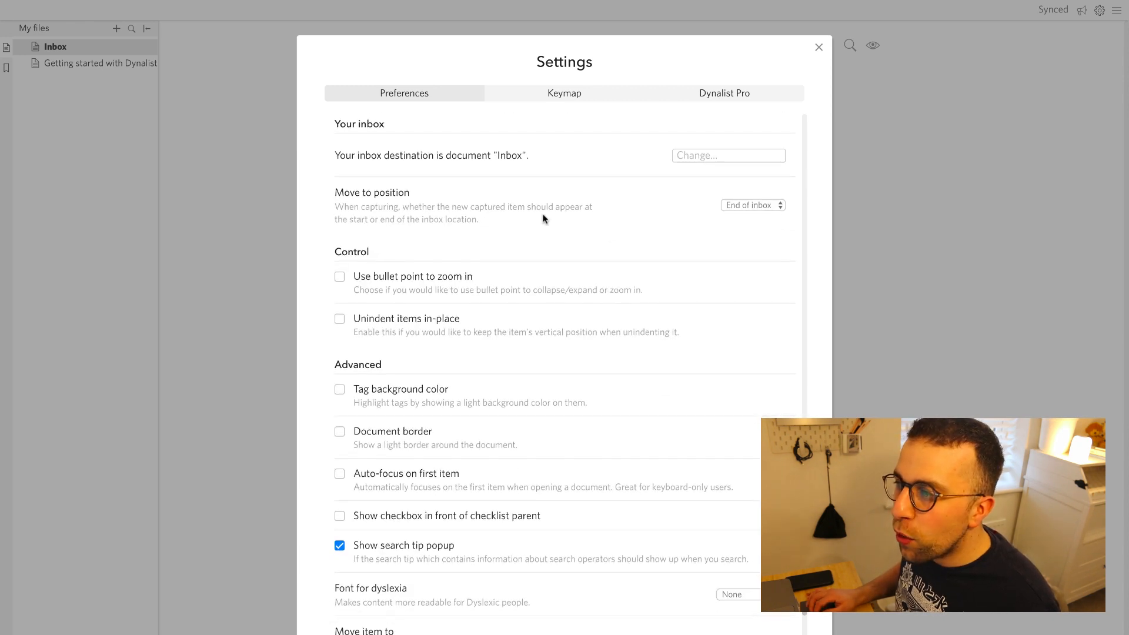
pyautogui.scroll(1, 543, 219)
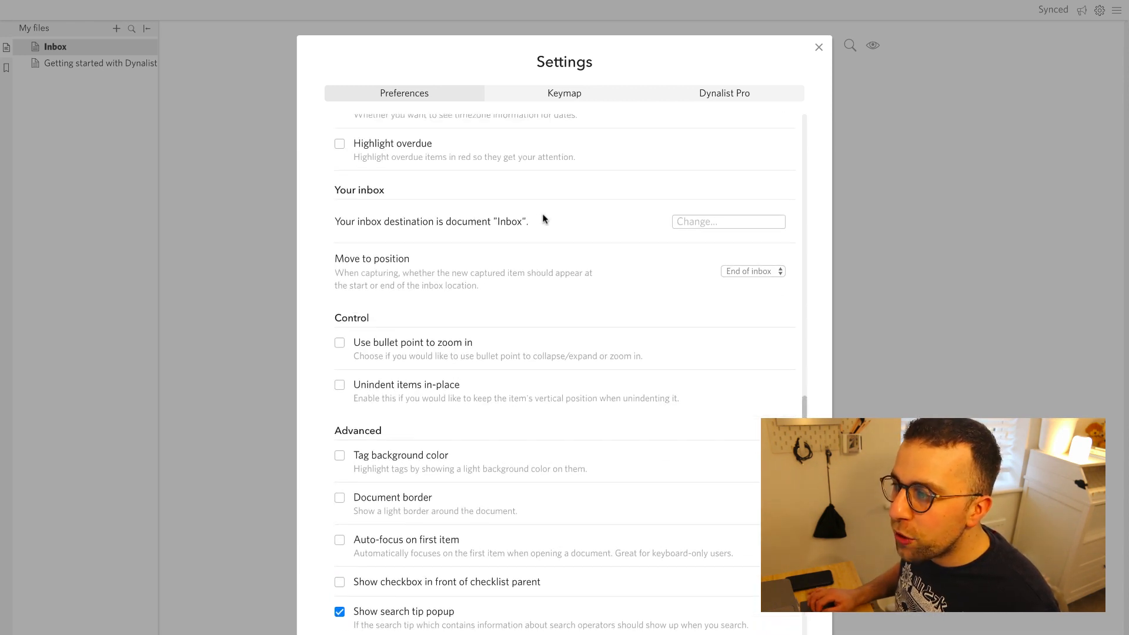
pyautogui.click(703, 219)
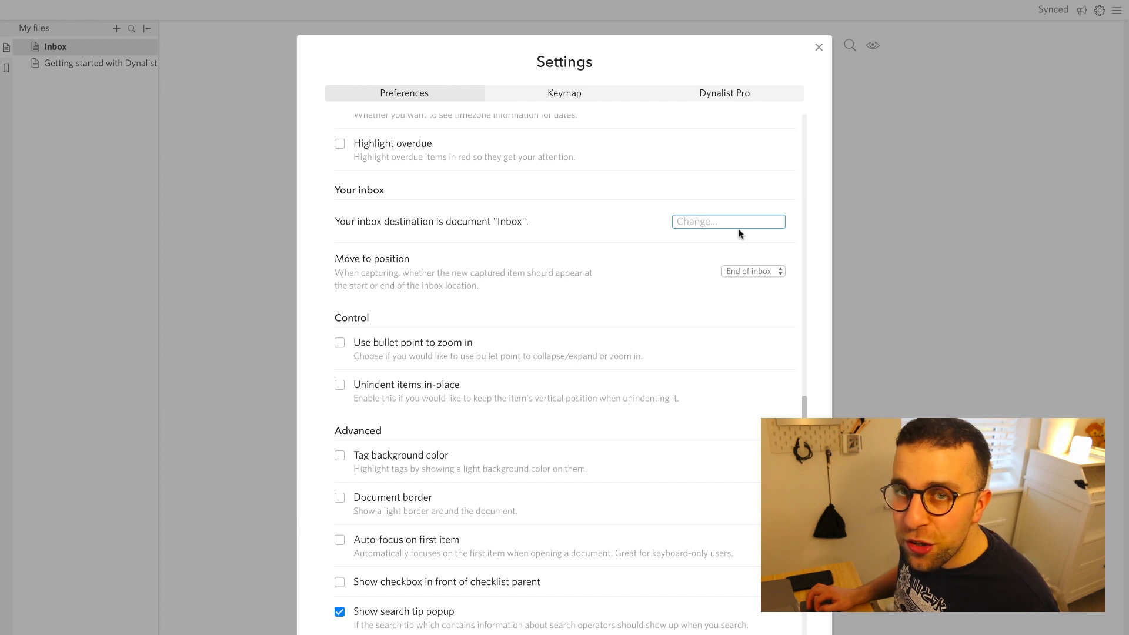
pyautogui.click(592, 215)
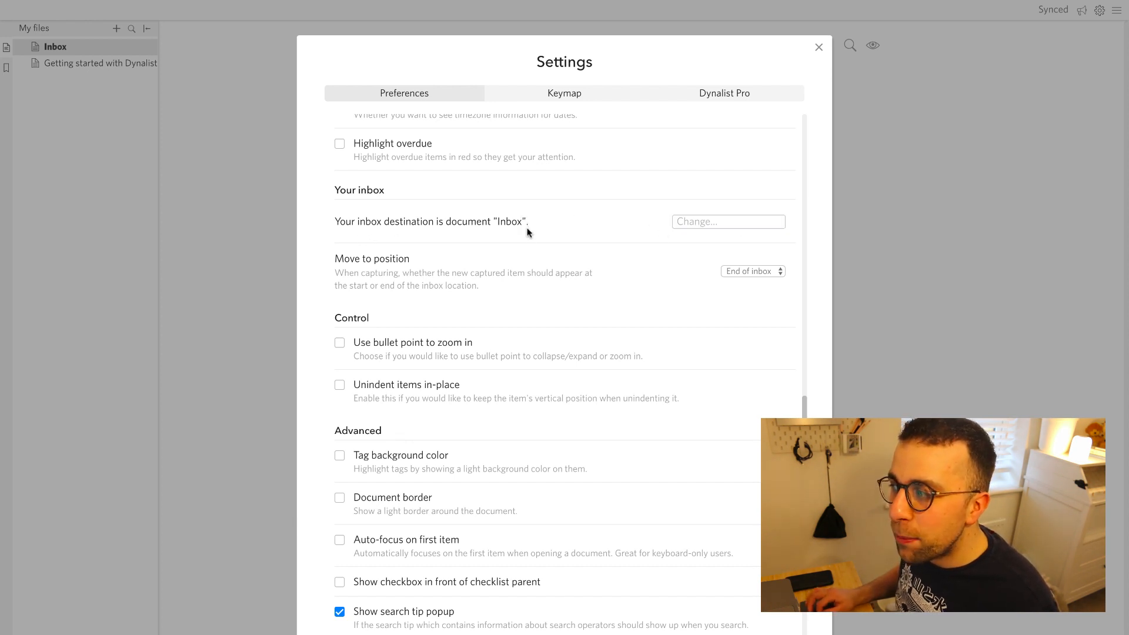
pyautogui.click(735, 271)
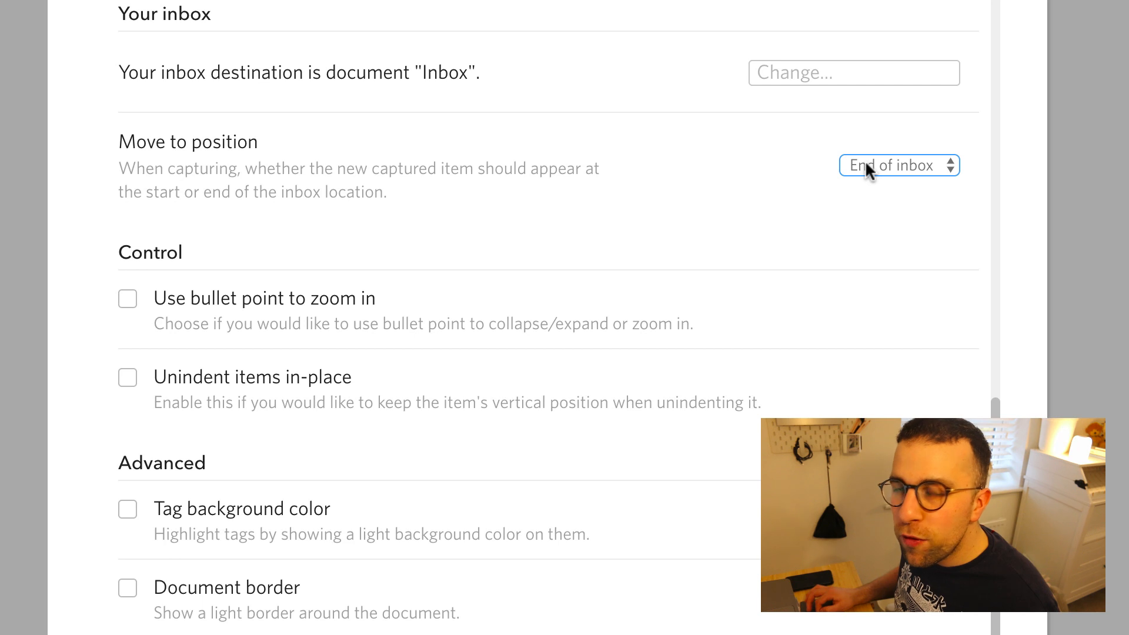
pyautogui.click(865, 164)
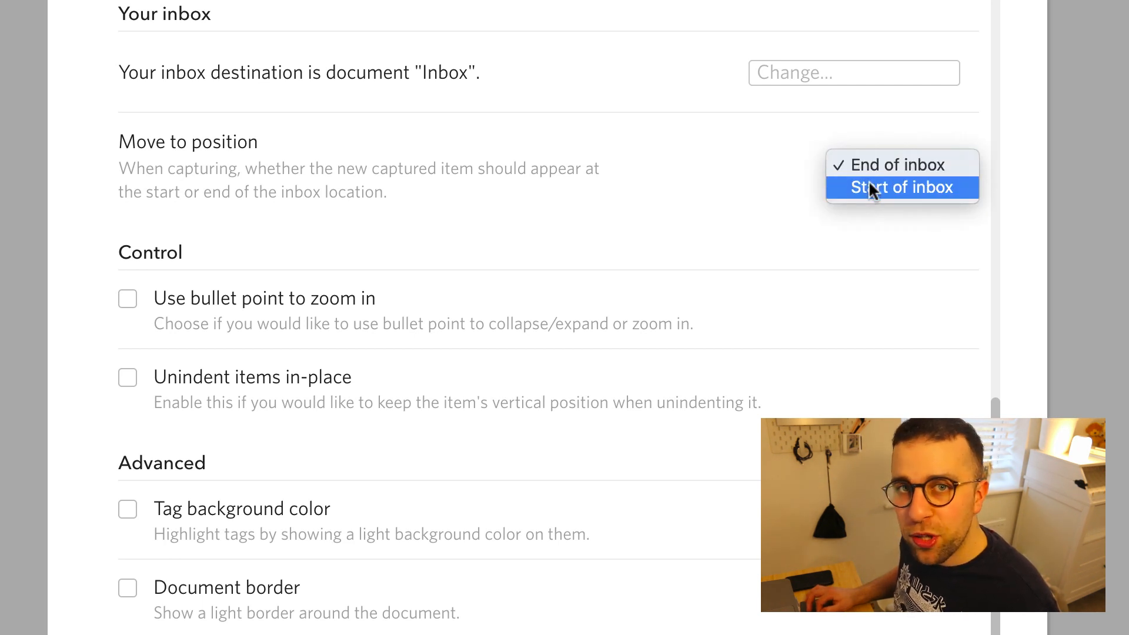
pyautogui.click(869, 184)
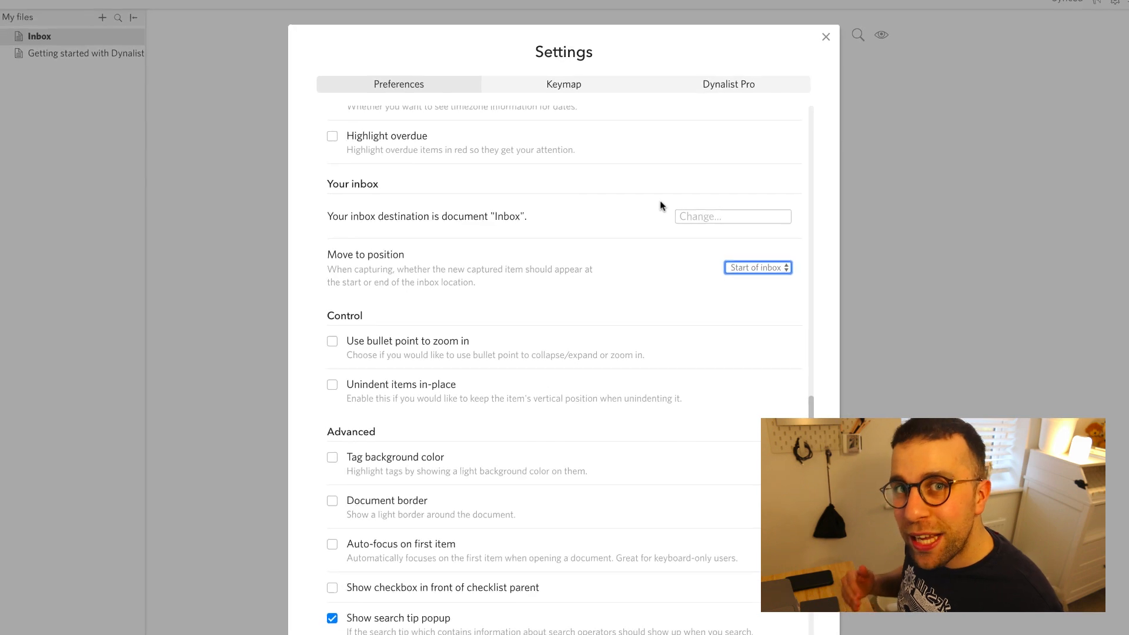
# Step: Review the Dynalist Pro settings, including calendar integration, uploads, email to inbox and daily backup
pyautogui.click(706, 97)
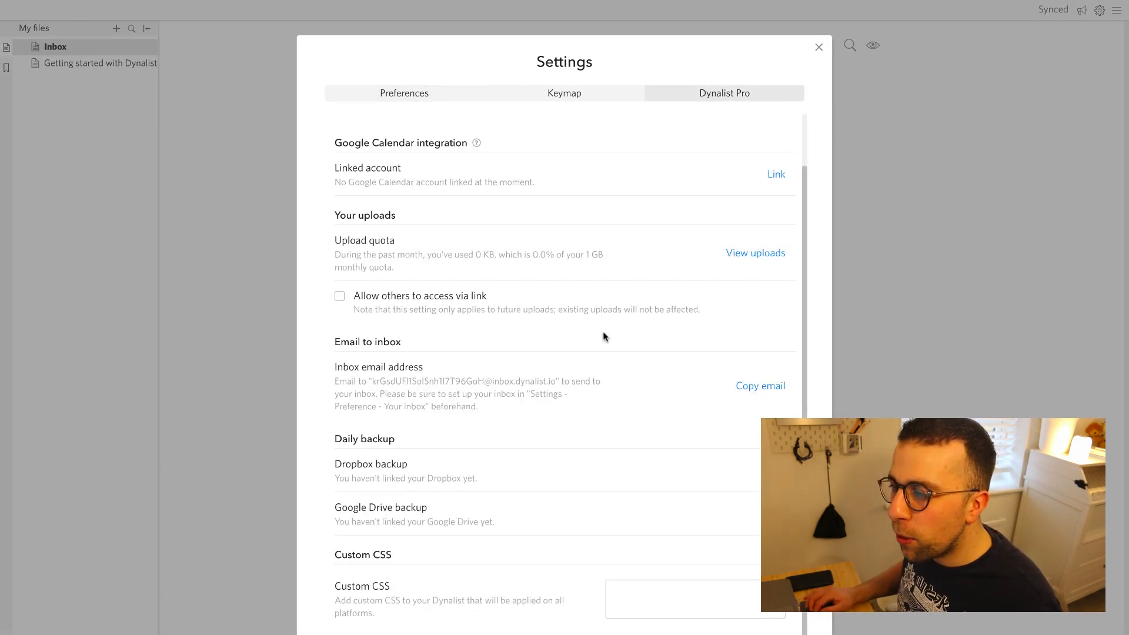
pyautogui.scroll(1, 602, 336)
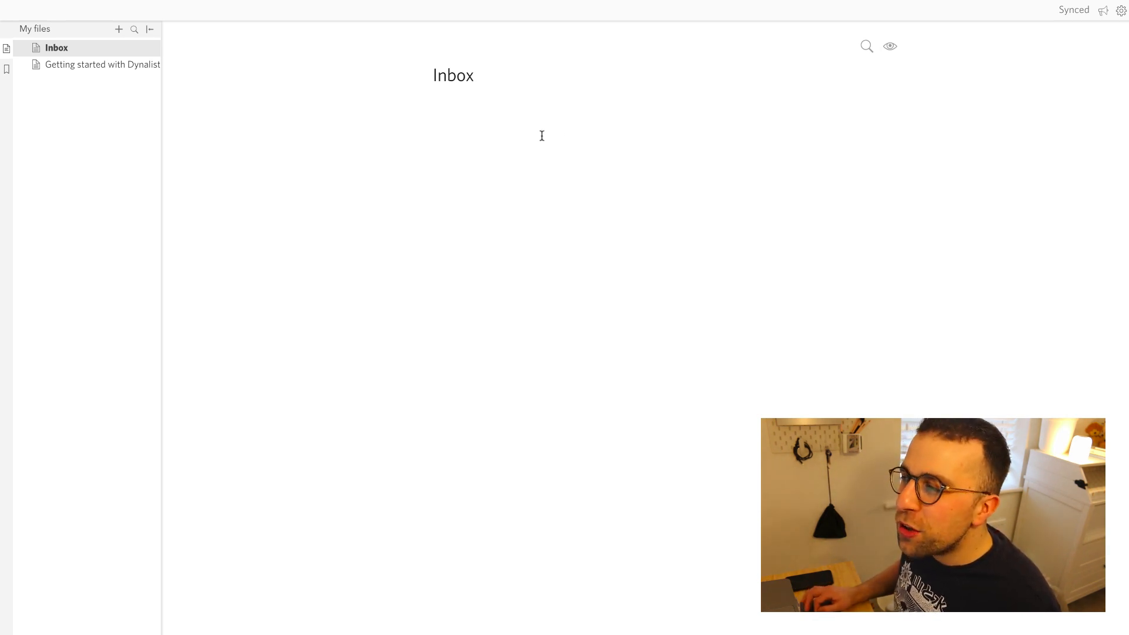
# Step: Create a new folder named Daily in My files
pyautogui.click(119, 29)
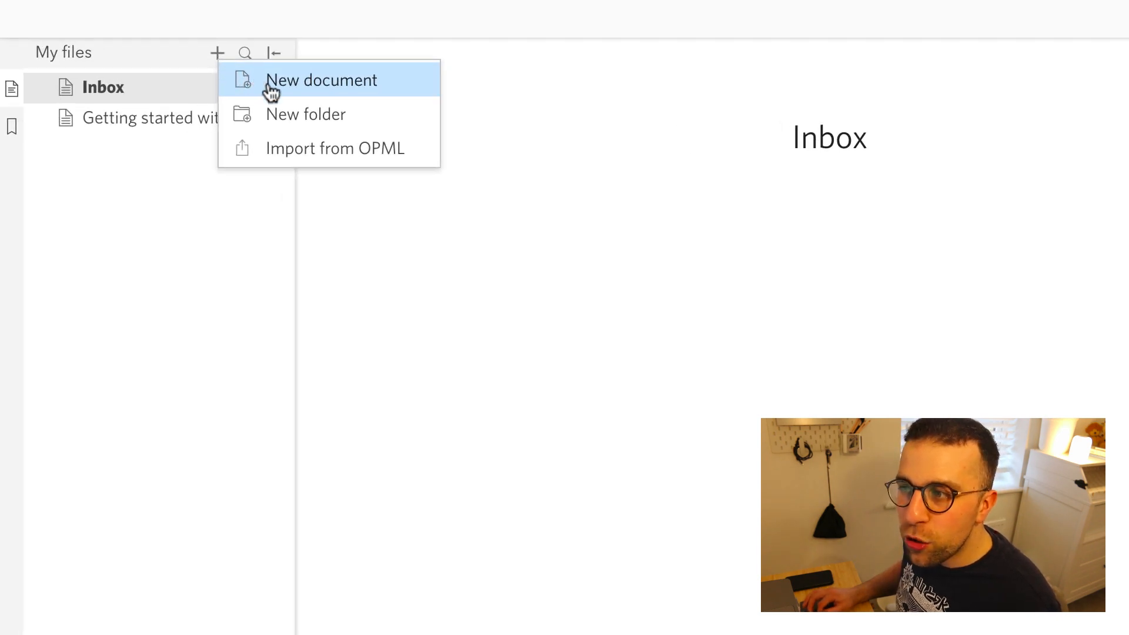
pyautogui.click(290, 116)
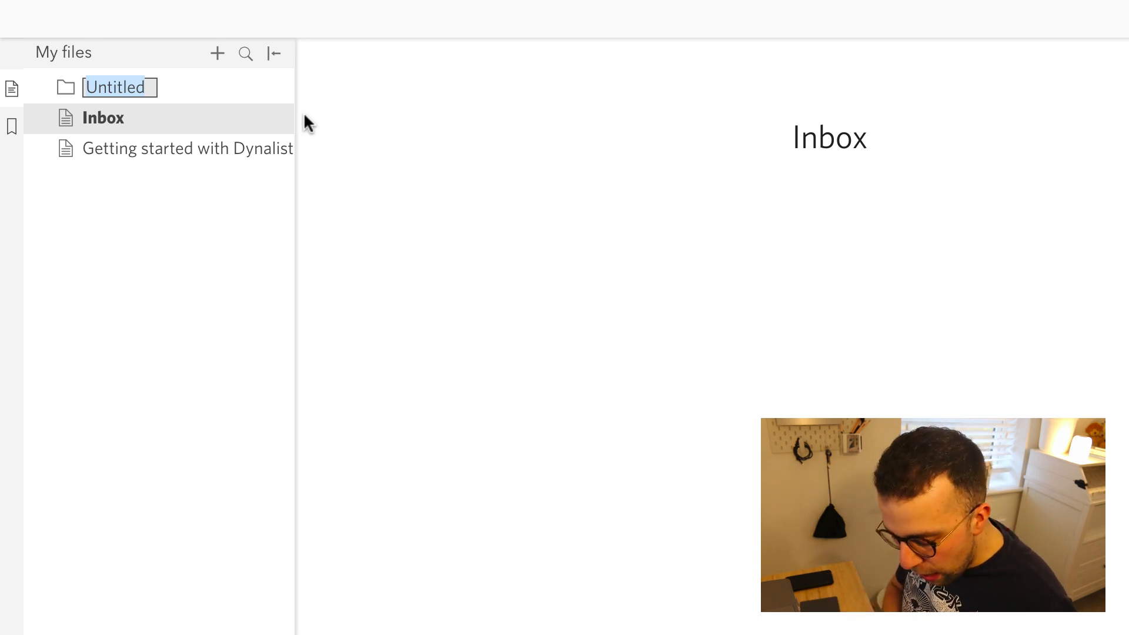
pyautogui.write('Dailh')
pyautogui.press('BackSpace')
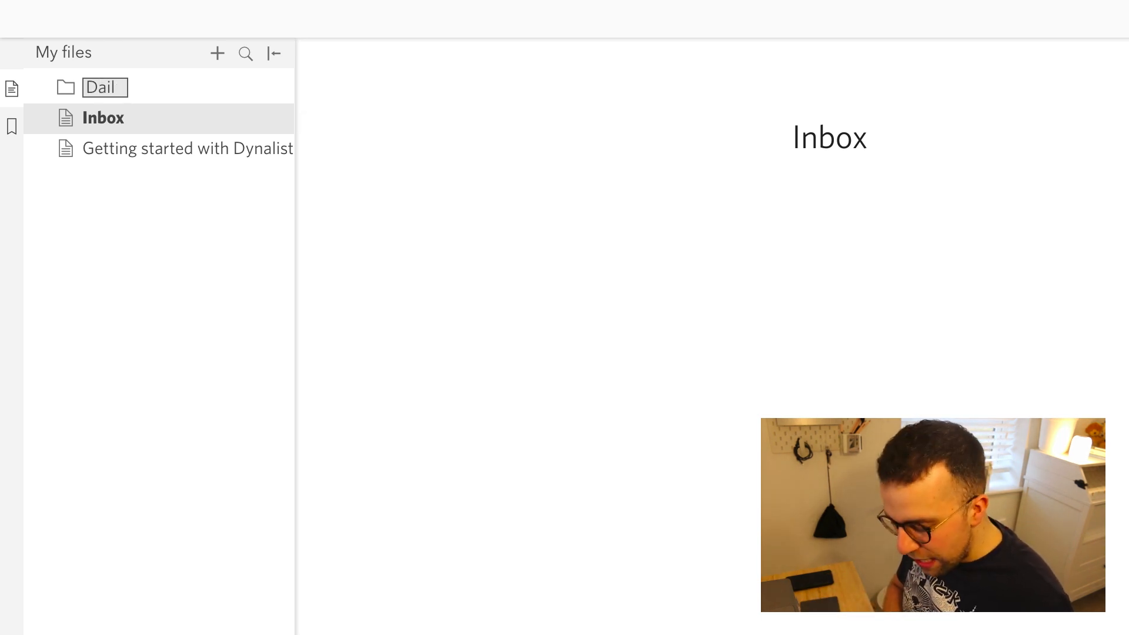
pyautogui.write('y')
pyautogui.press('Return')
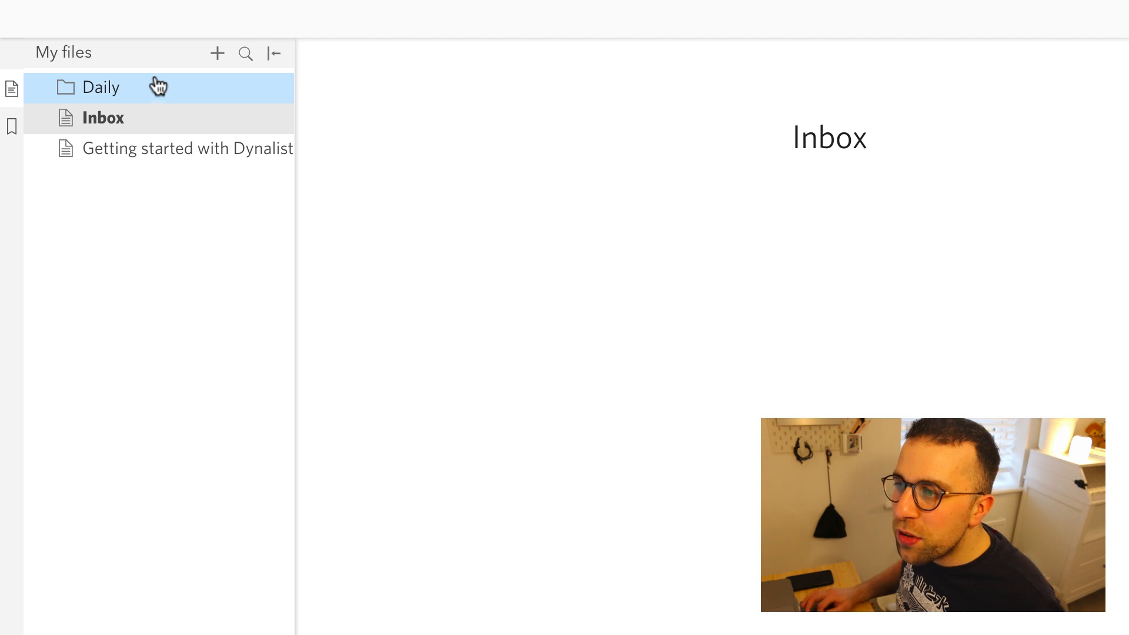
# Step: Create a new untitled document and move it into the Daily folder
pyautogui.click(217, 53)
pyautogui.click(251, 72)
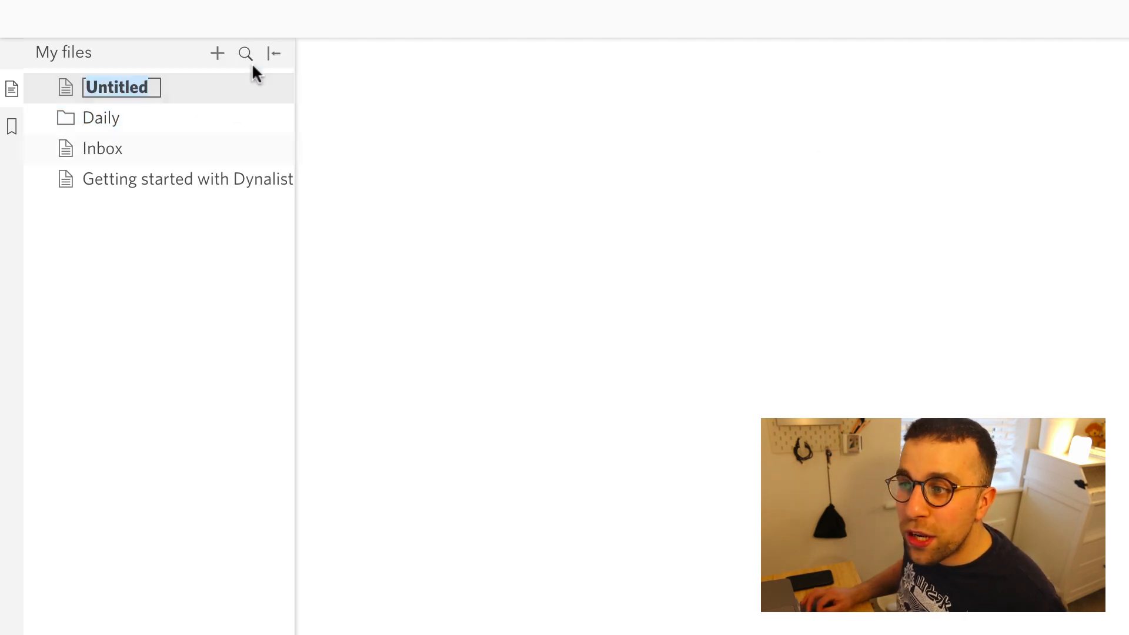
pyautogui.click(179, 88)
pyautogui.moveTo(178, 88); pyautogui.dragTo(167, 139)
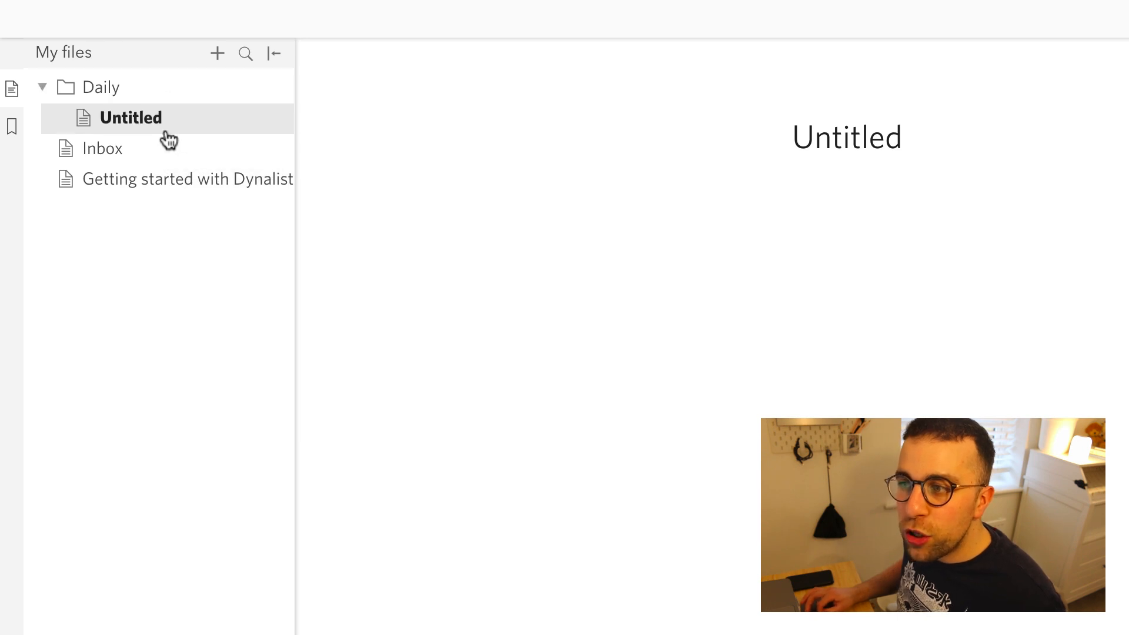
# Step: Rename the untitled document in the Daily folder as Notes
pyautogui.doubleClick(867, 126)
pyautogui.write('Notw')
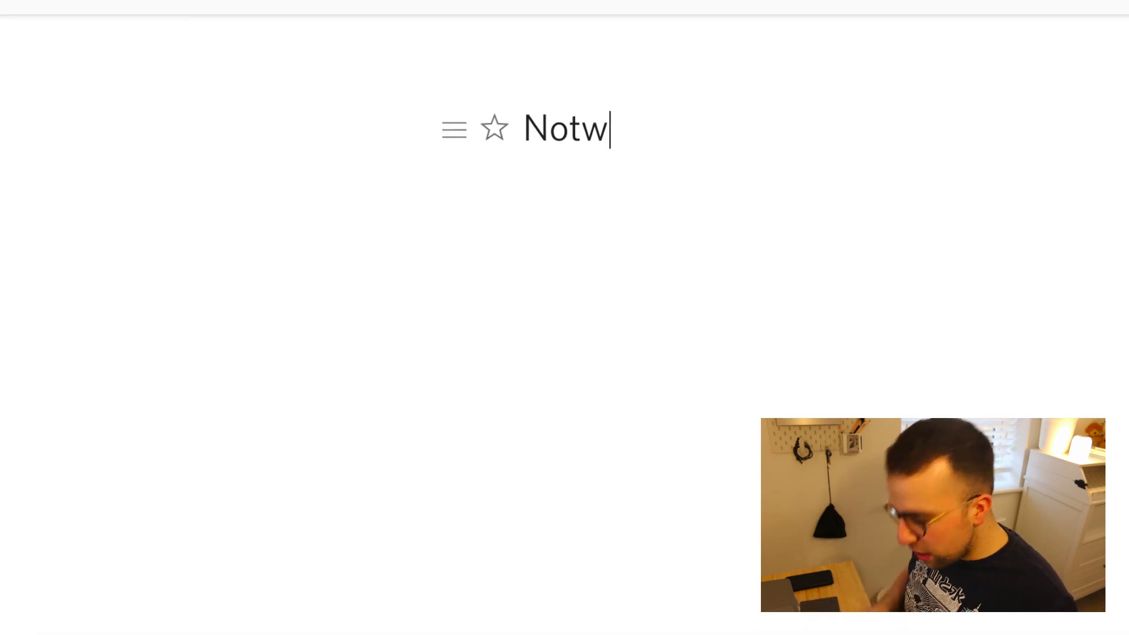
pyautogui.press('BackSpace')
pyautogui.write('es')
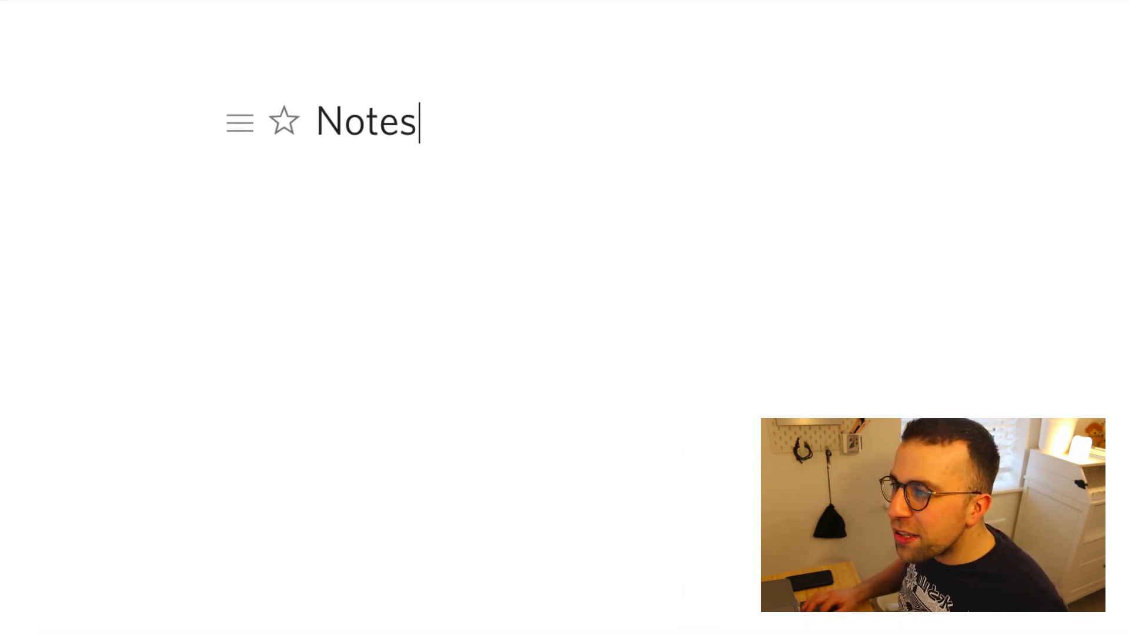
pyautogui.press('Return')
# Step: Add a first bullet with the date 2020-02-24 followed by the text "Agenda for Today"
pyautogui.write('-')
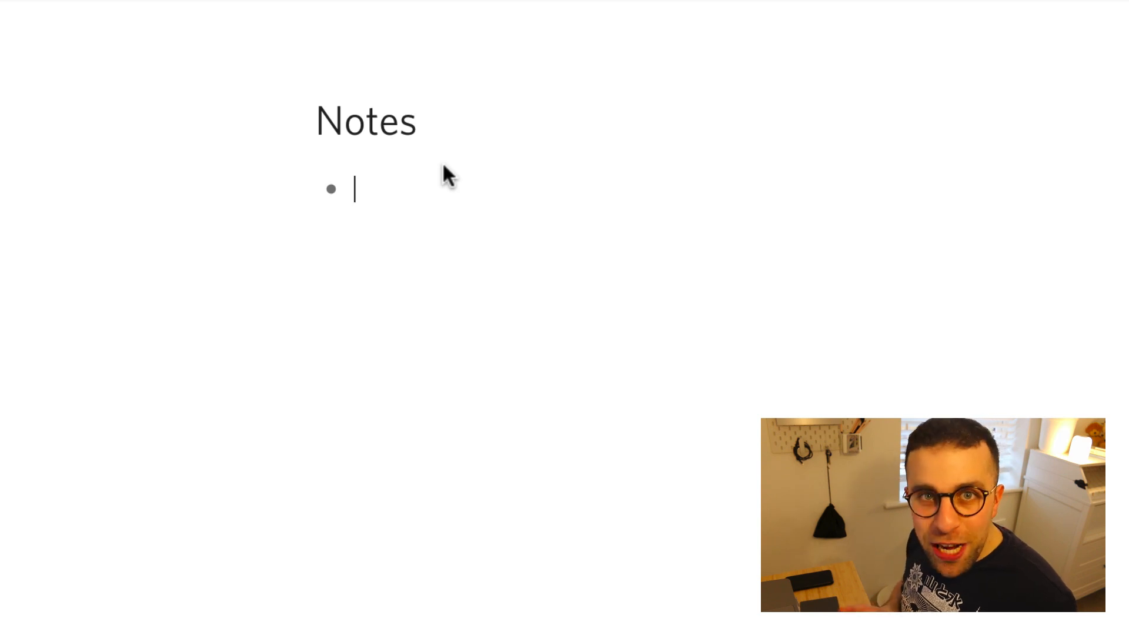
pyautogui.write('!')
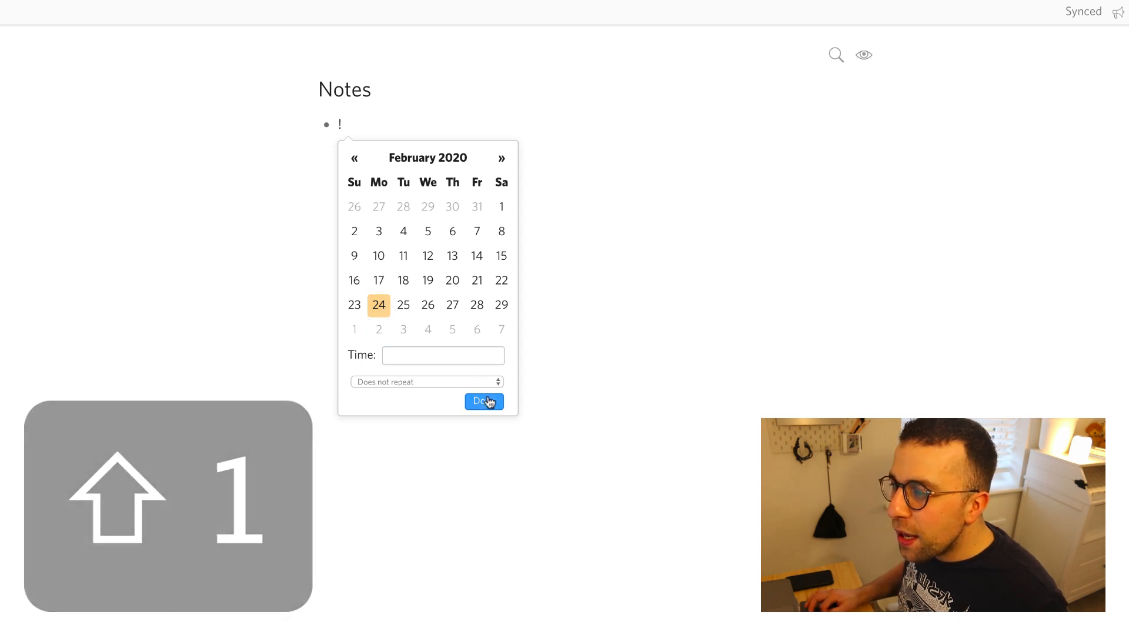
pyautogui.click(484, 400)
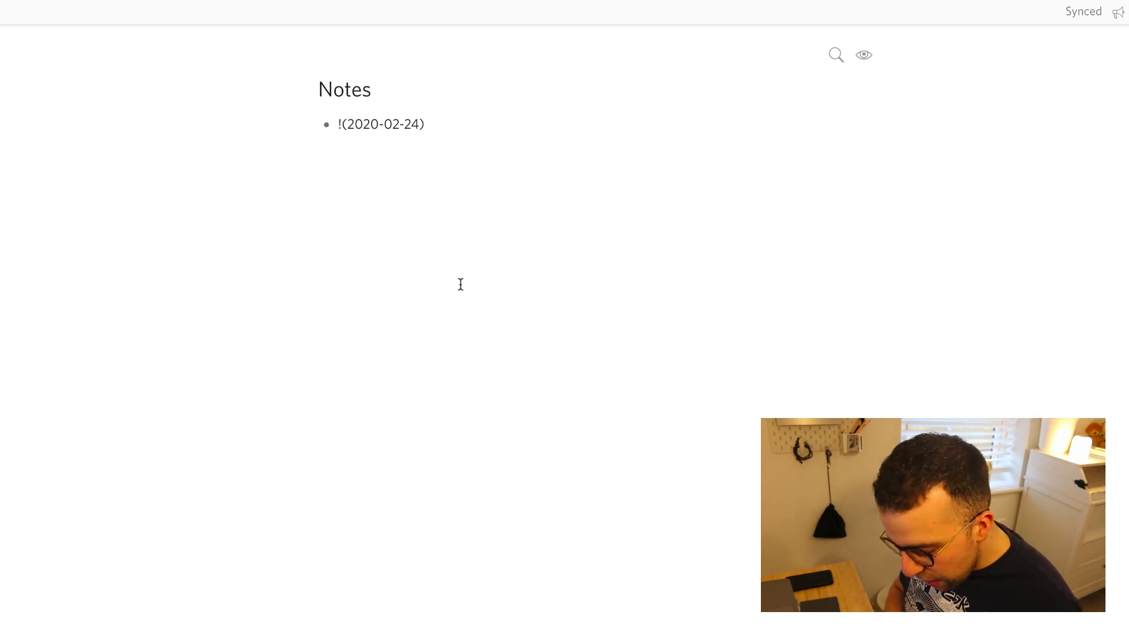
pyautogui.write('Agenda for Today')
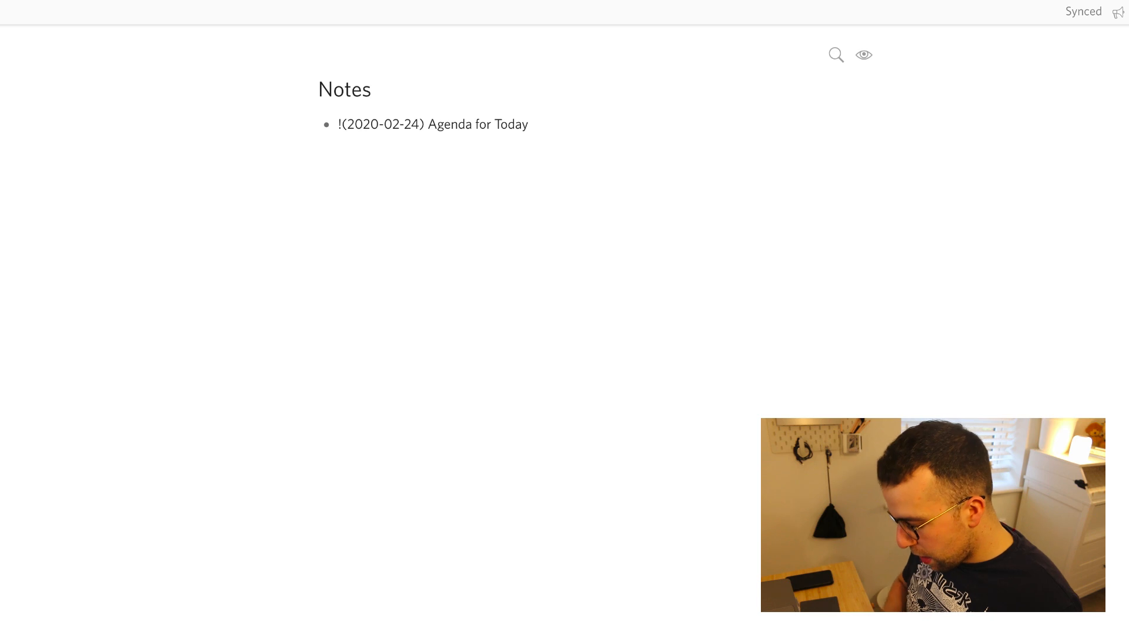
pyautogui.press('Return')
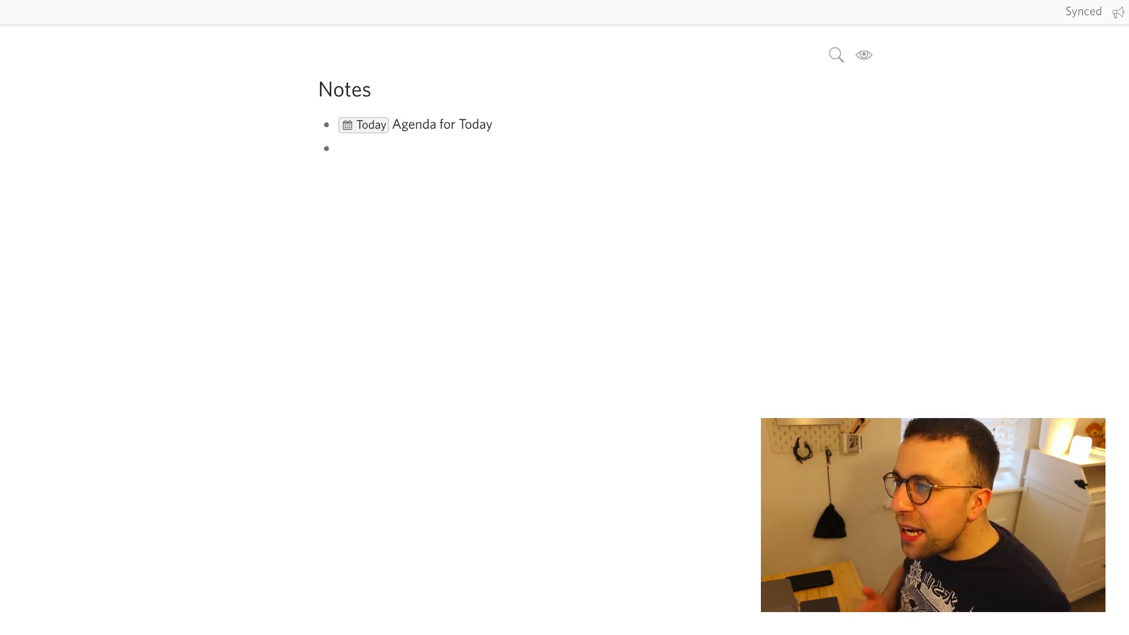
# Step: Examine the date, time and repeat options of the date tag on the agenda item
pyautogui.click(366, 127)
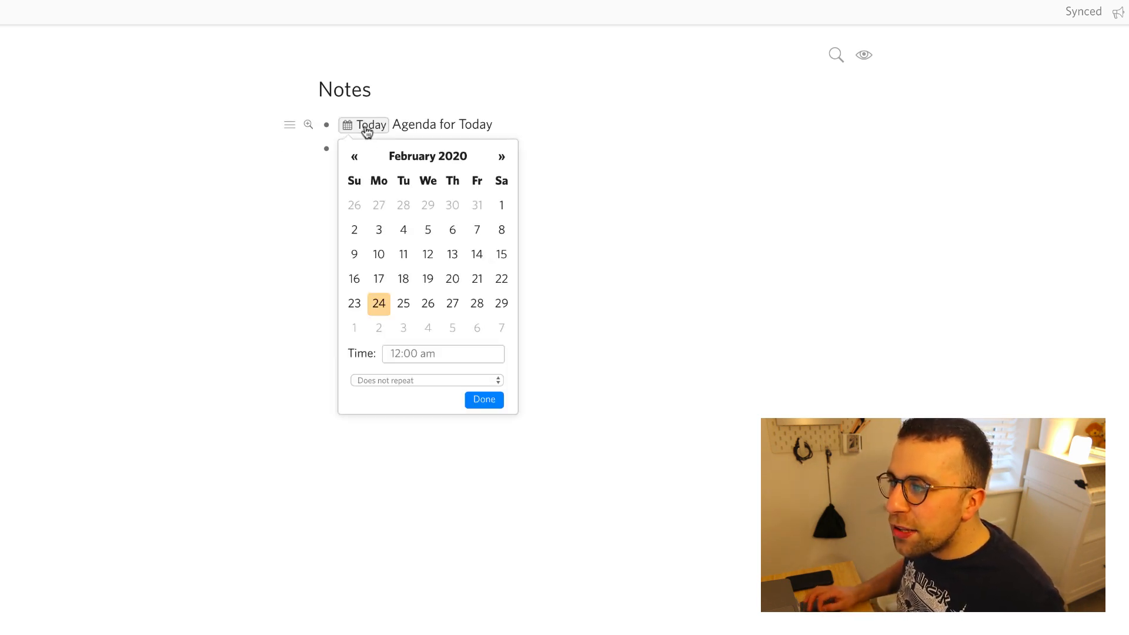
pyautogui.click(275, 167)
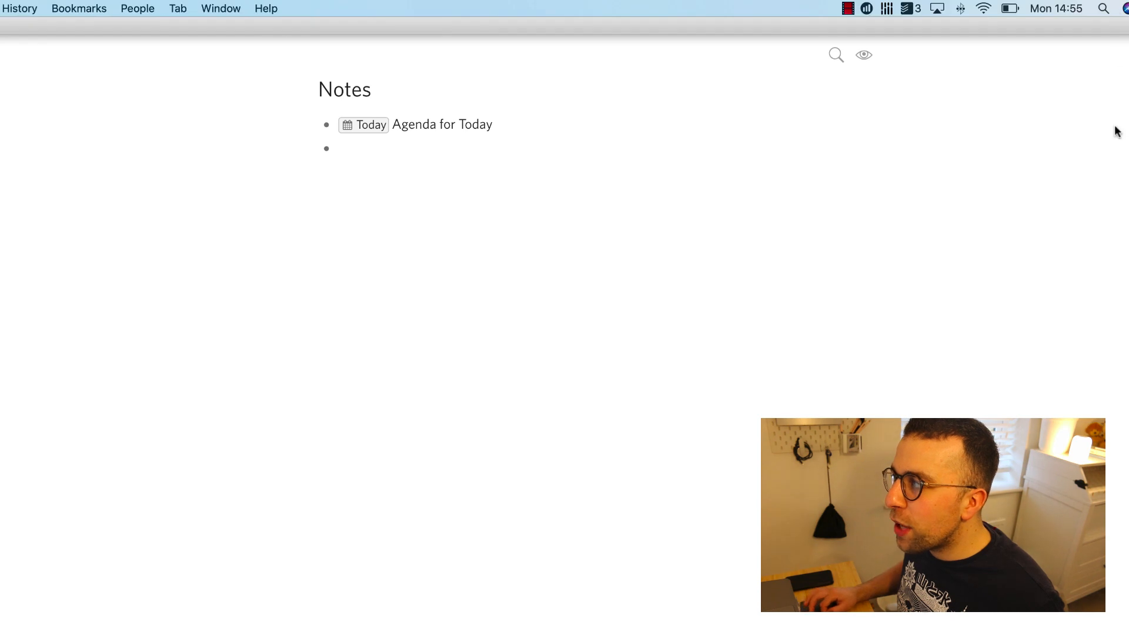
pyautogui.click(1116, 11)
pyautogui.click(1047, 179)
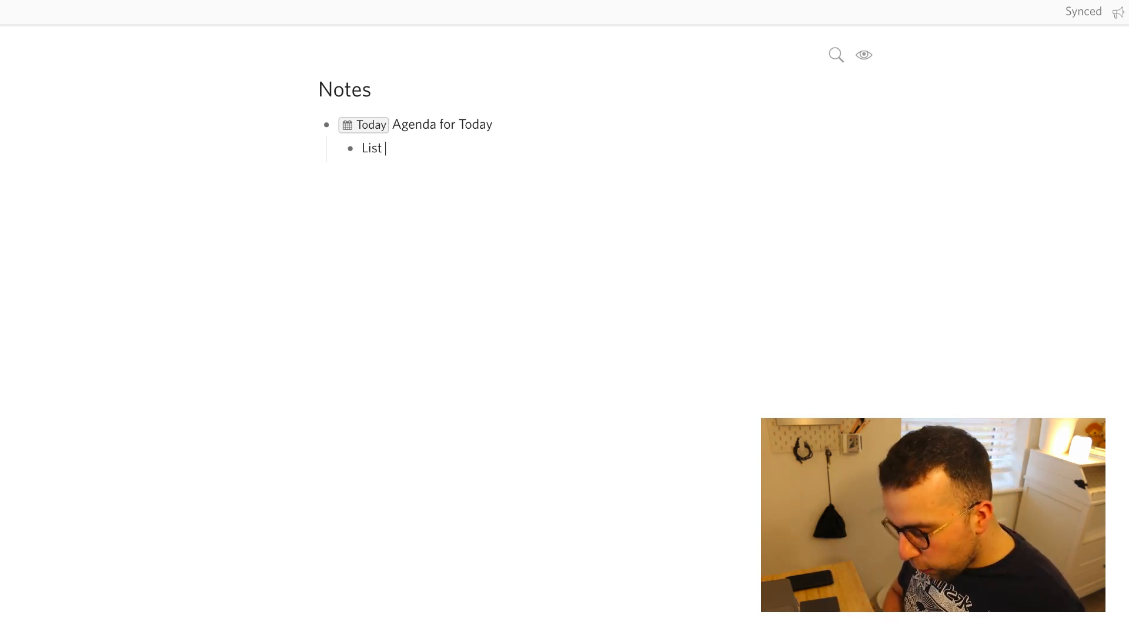
# Step: Fill in the sub-items "List of Baby Items to Get", "Look at New iPhones" and "Plan Finances for Pension" under the agenda item
pyautogui.write('of NBa')
pyautogui.press('BackSpace')
pyautogui.press('BackSpace')
pyautogui.press('BackSpace')
pyautogui.press('BackSpace')
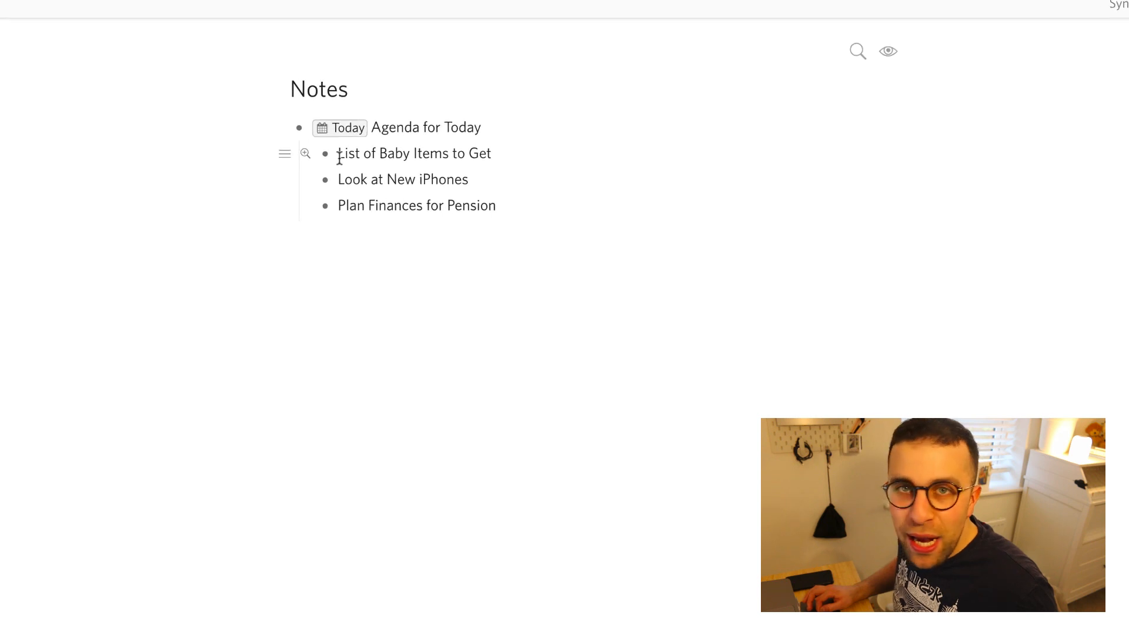
pyautogui.click(515, 172)
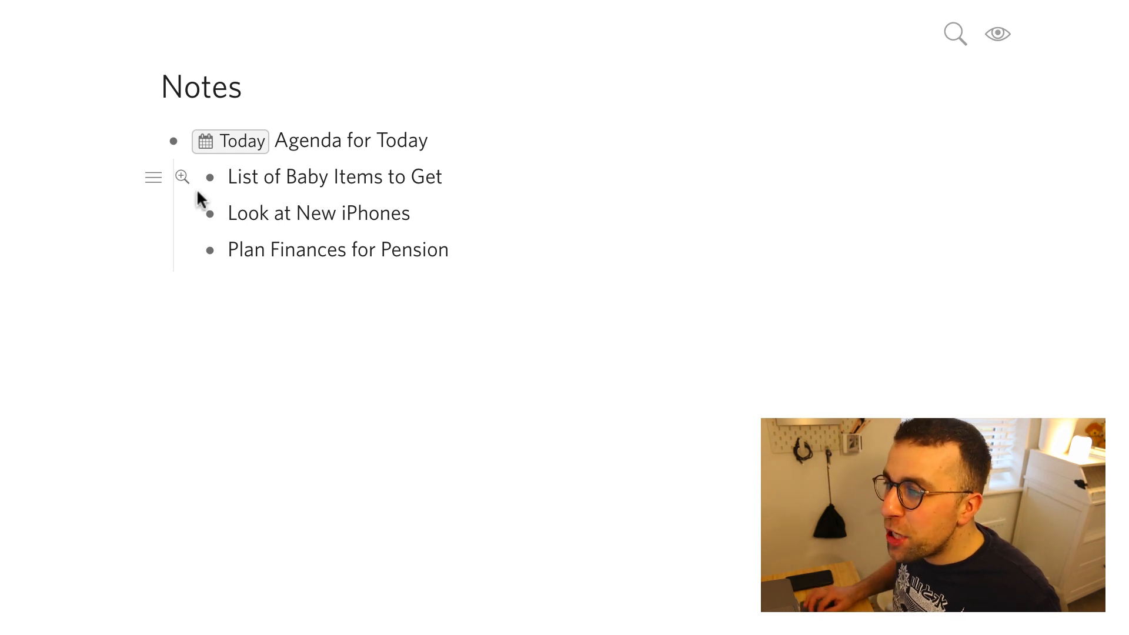
# Step: Examine the actions, color labels and heading levels available for the "List of Baby Items to Get" item
pyautogui.click(154, 178)
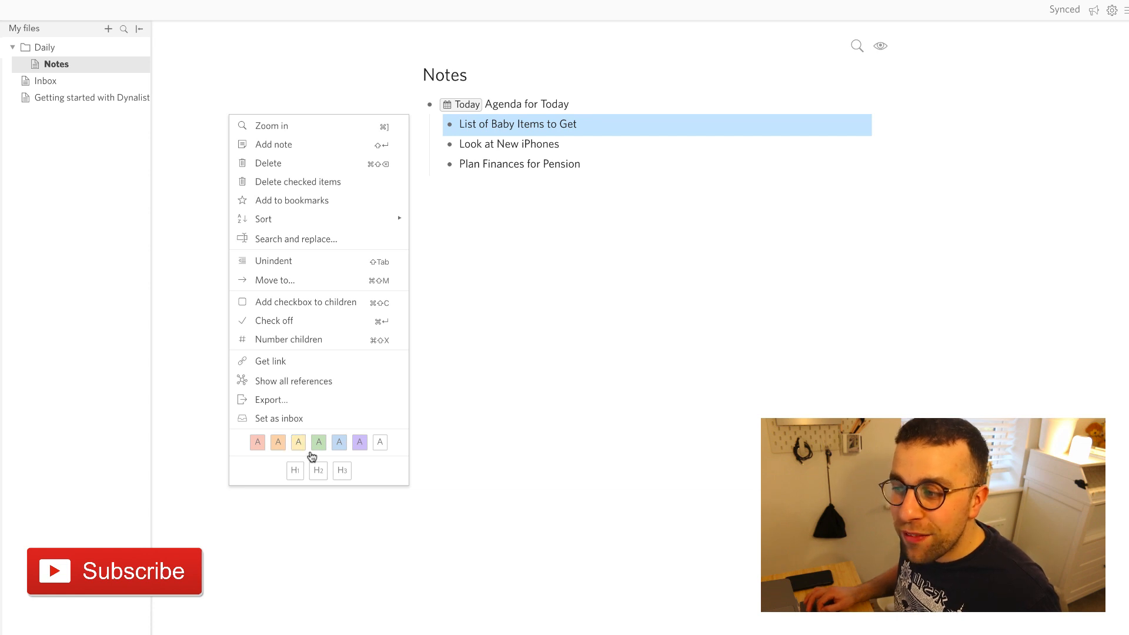
pyautogui.click(515, 277)
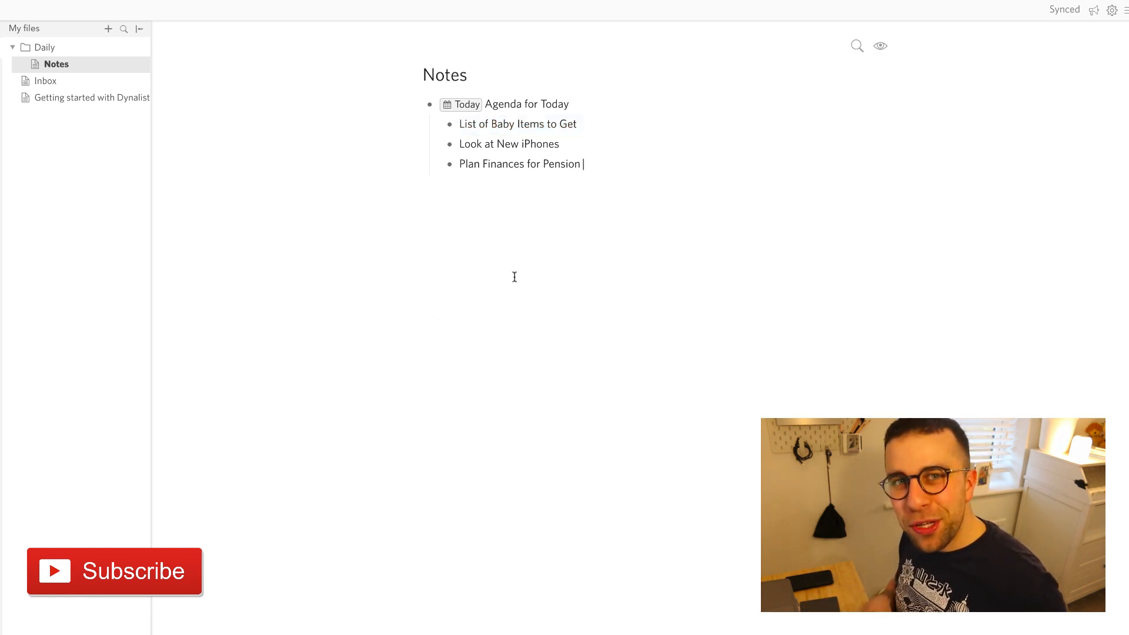
pyautogui.moveTo(434, 124)
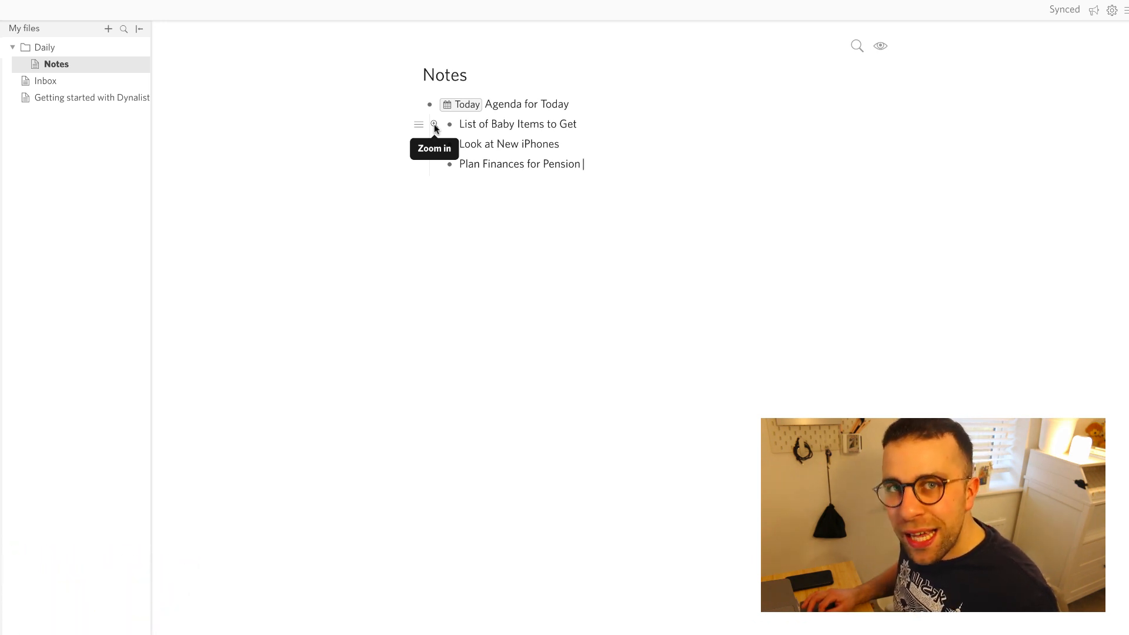
# Step: Zoom into "List of Baby Items to Get", add the sub-items "Sterlisating kit", "Dummies" and "Newborn Outfits", and return to the Notes outline
pyautogui.click(434, 124)
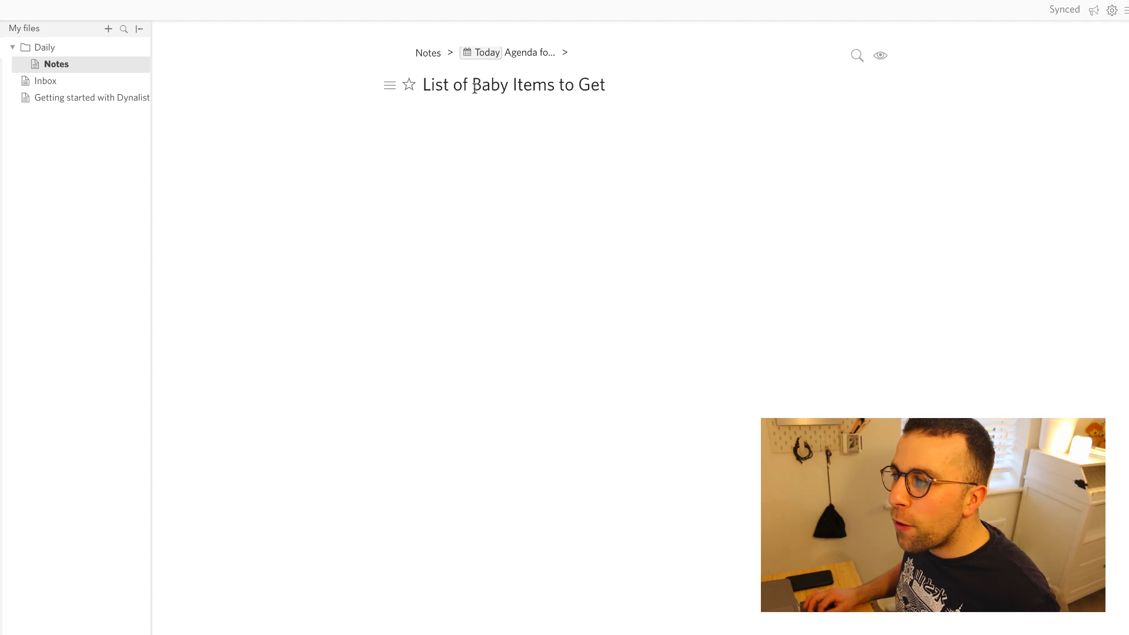
pyautogui.press('Return')
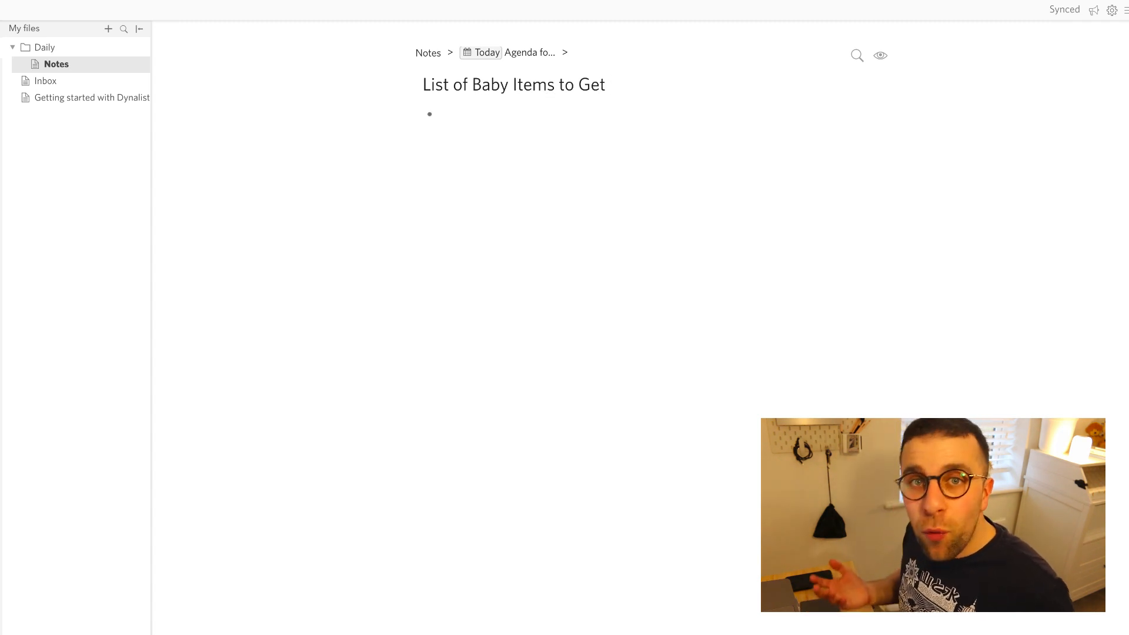
pyautogui.write('Sterlisating kit Dummies Newborn Outfits')
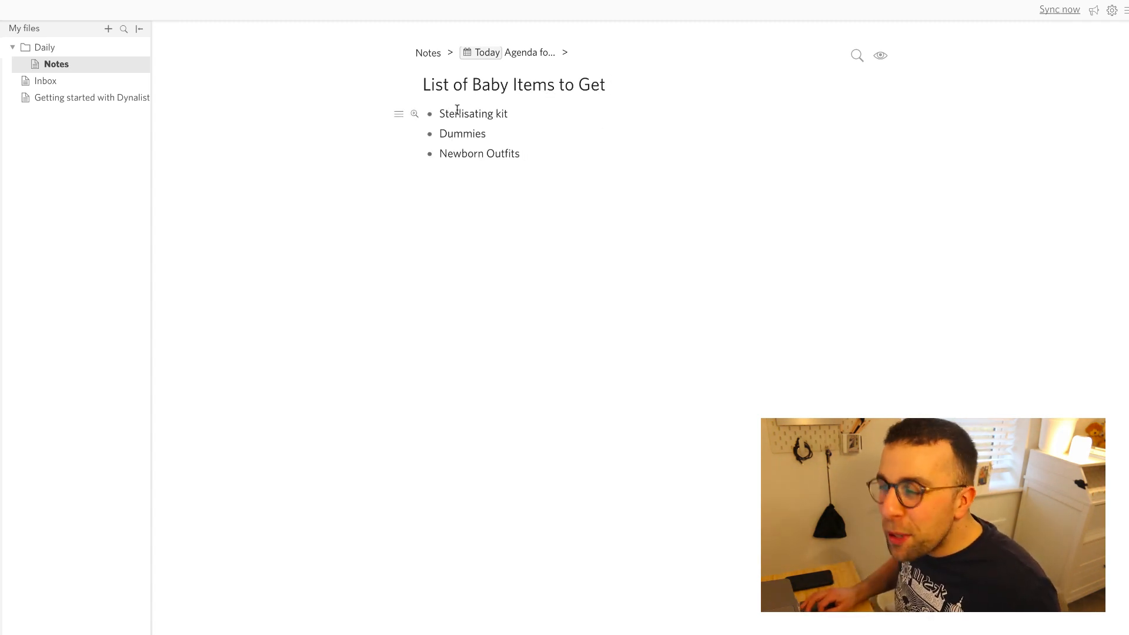
pyautogui.click(433, 53)
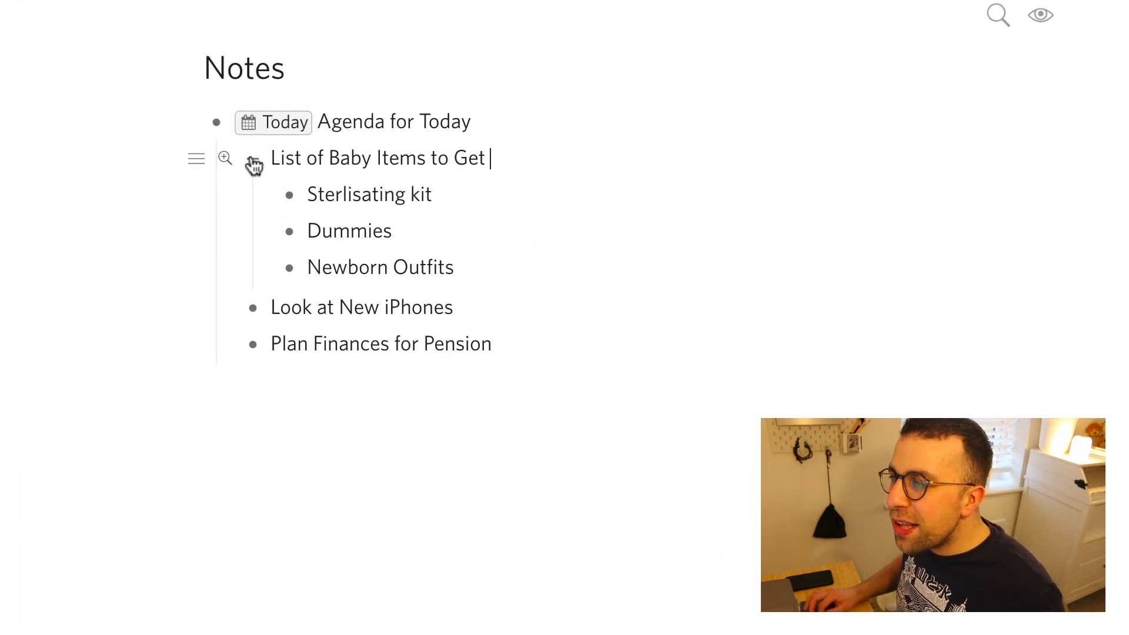
# Step: Collapse the "List of Baby Items to Get" item and give it the yellow color label
pyautogui.click(250, 166)
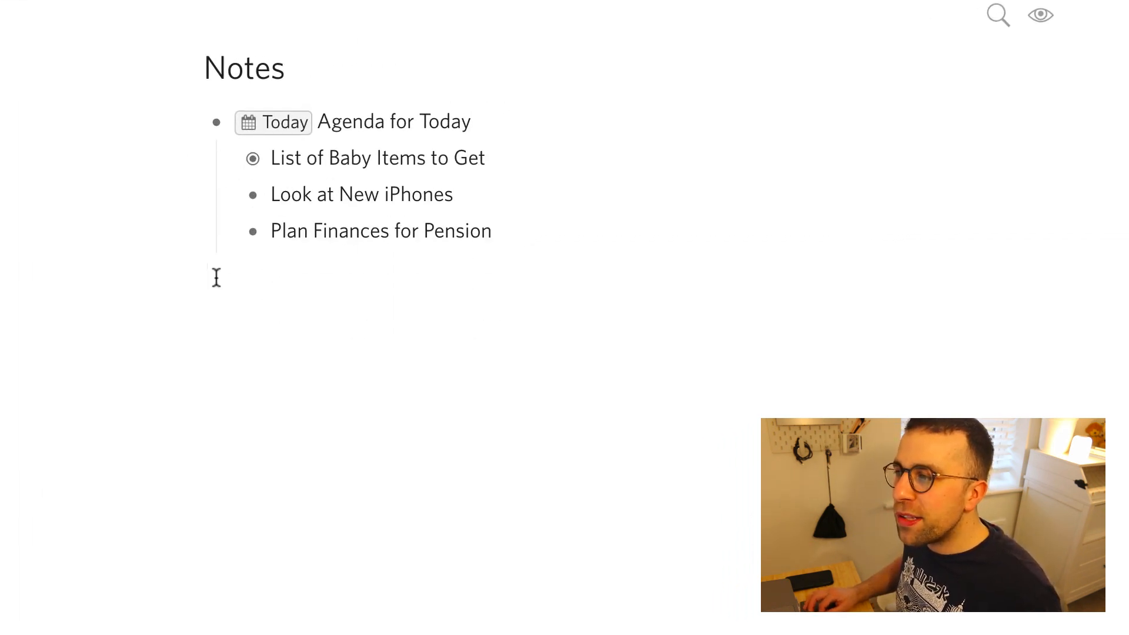
pyautogui.click(254, 162)
pyautogui.click(254, 162)
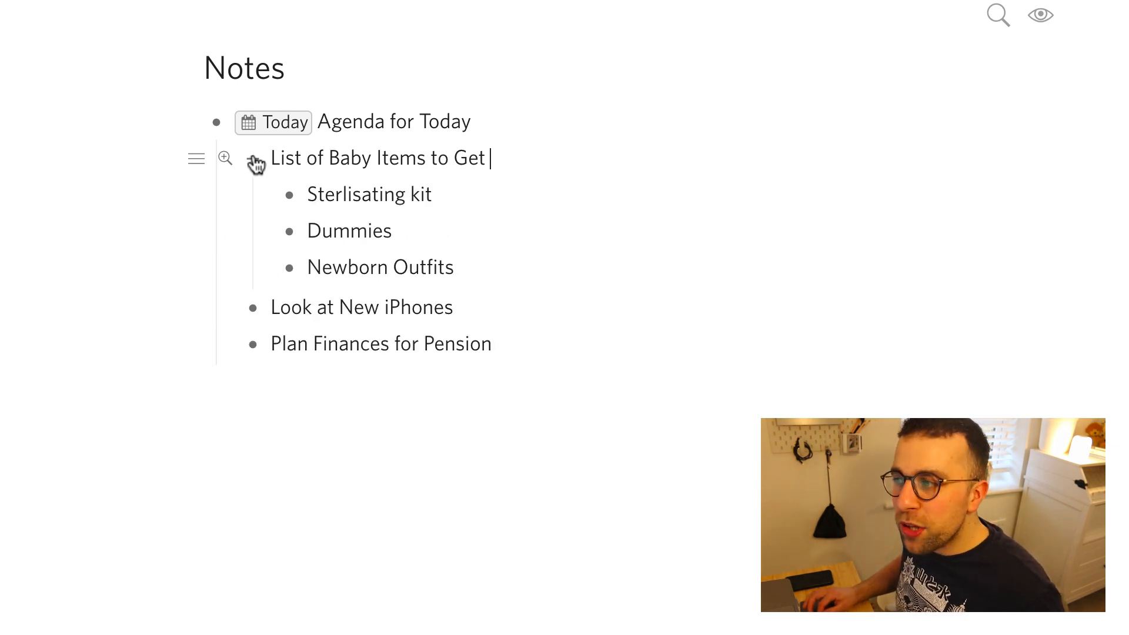
pyautogui.click(254, 162)
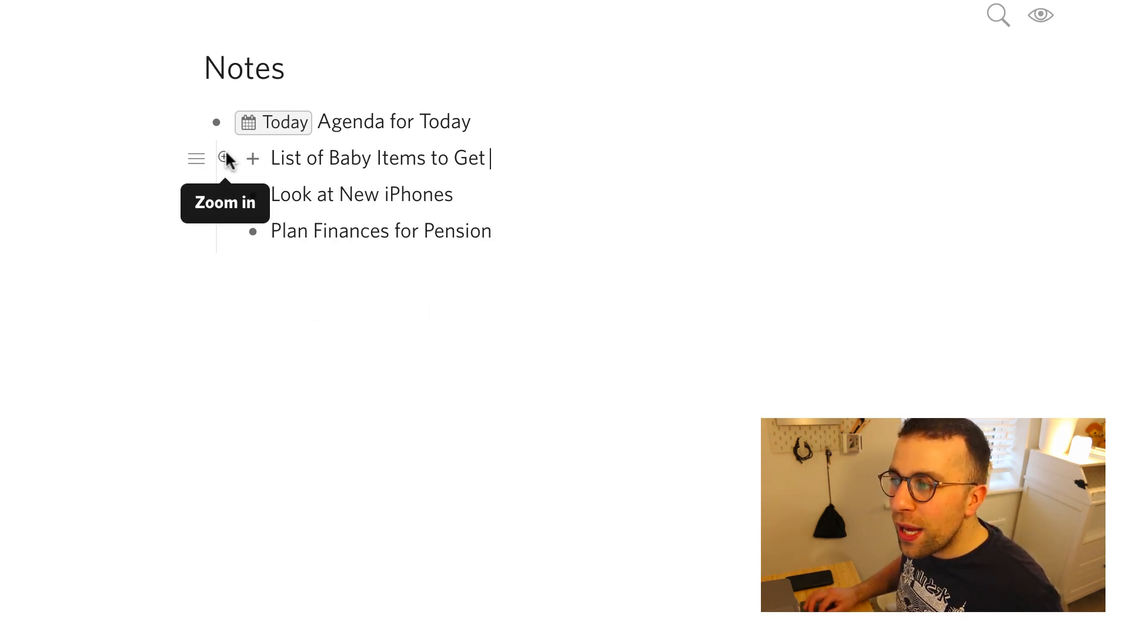
pyautogui.click(423, 125)
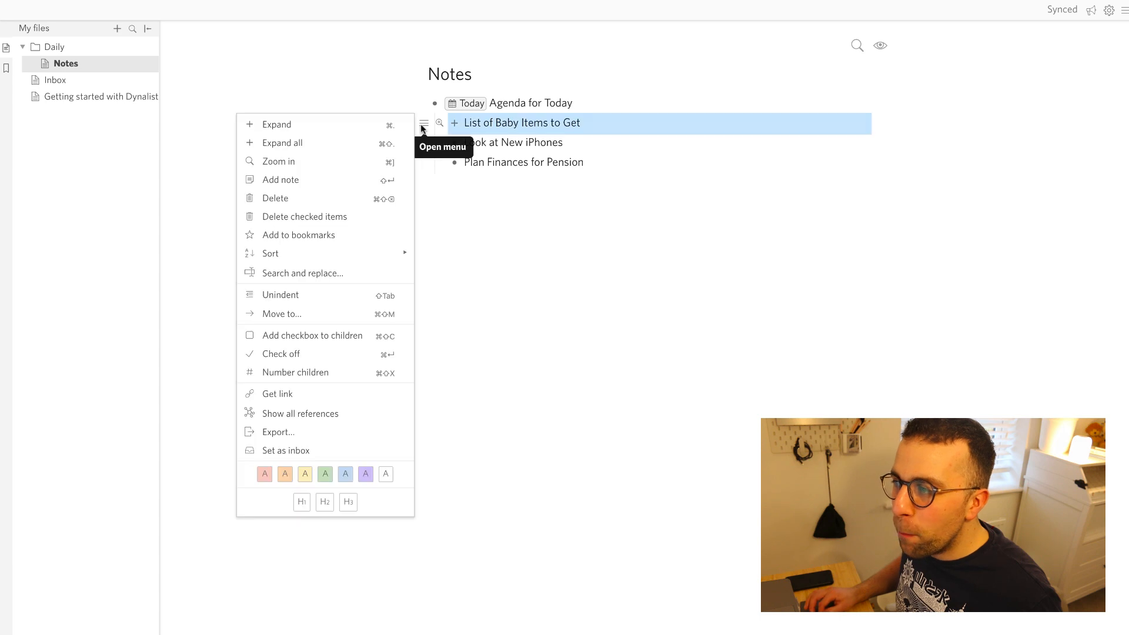
pyautogui.click(305, 477)
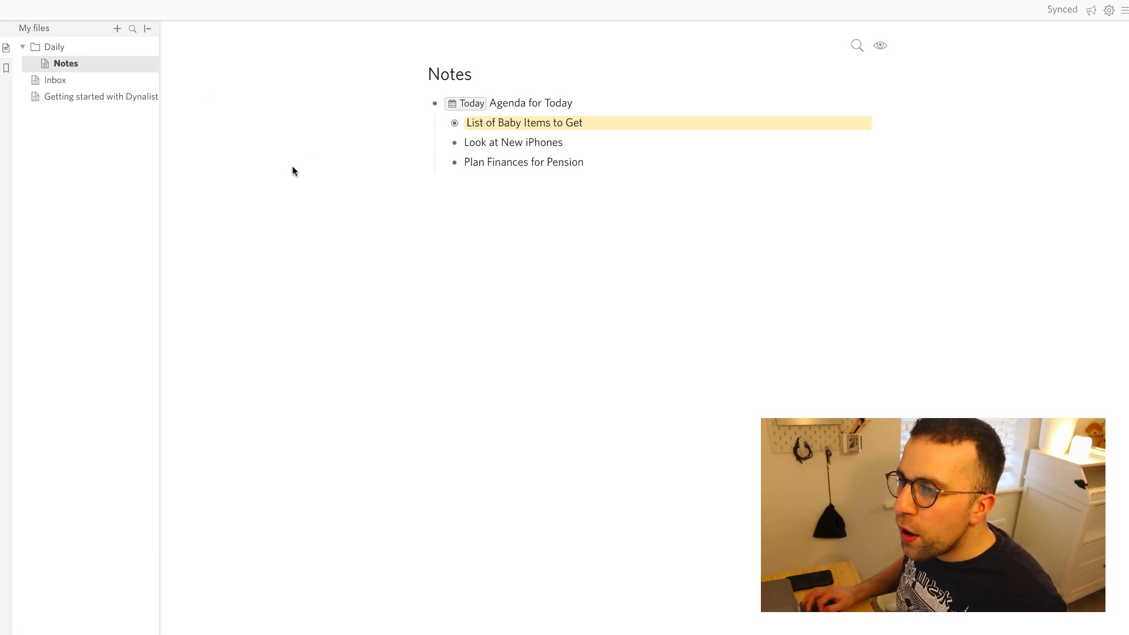
# Step: Create a new folder named "Baby" in the file list
pyautogui.click(117, 28)
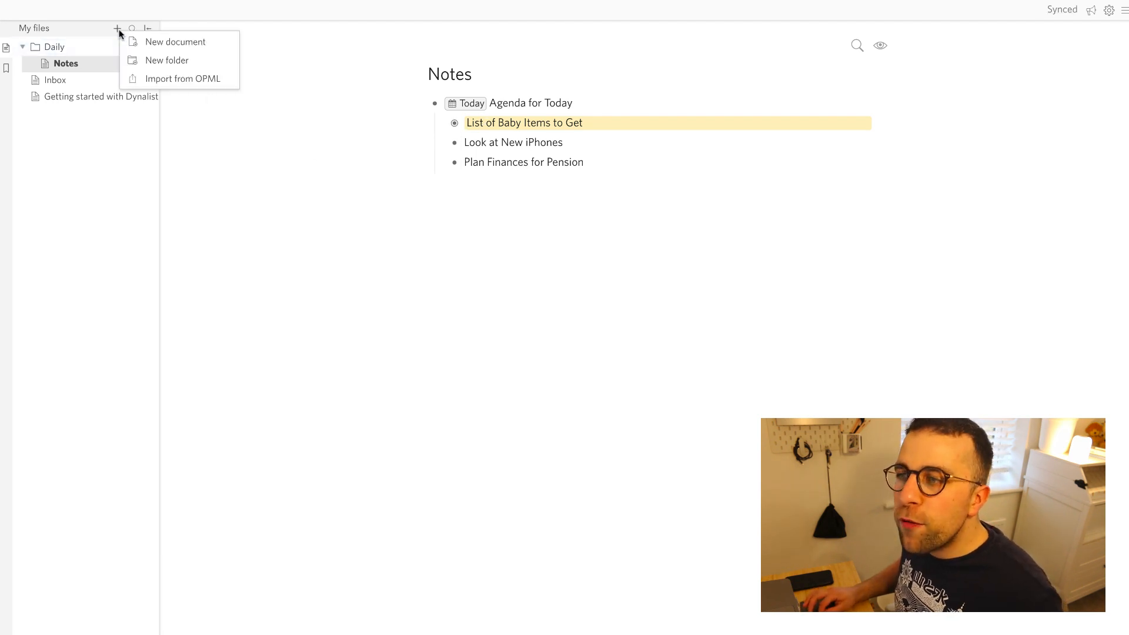
pyautogui.click(148, 60)
pyautogui.write('Ba')
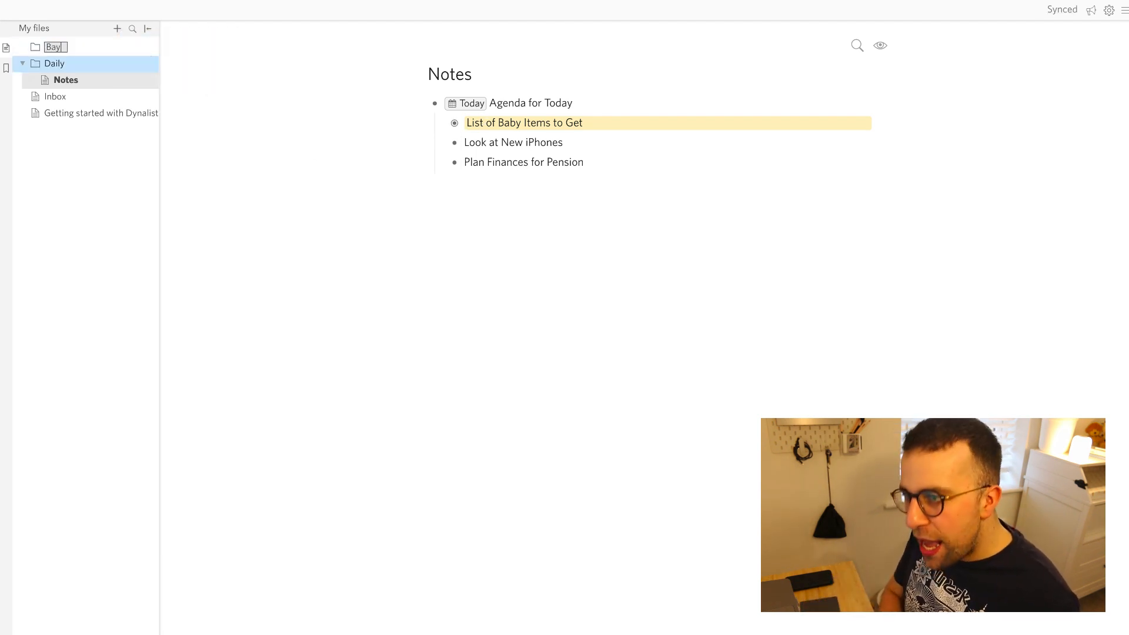
pyautogui.write('by')
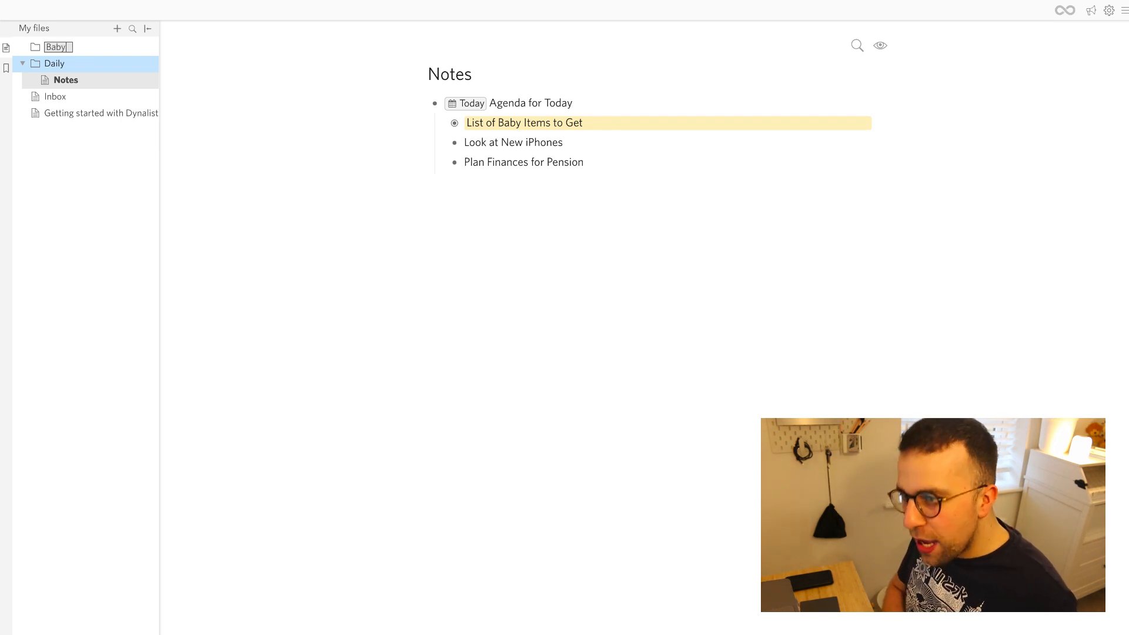
pyautogui.press('Return')
pyautogui.click(54, 49)
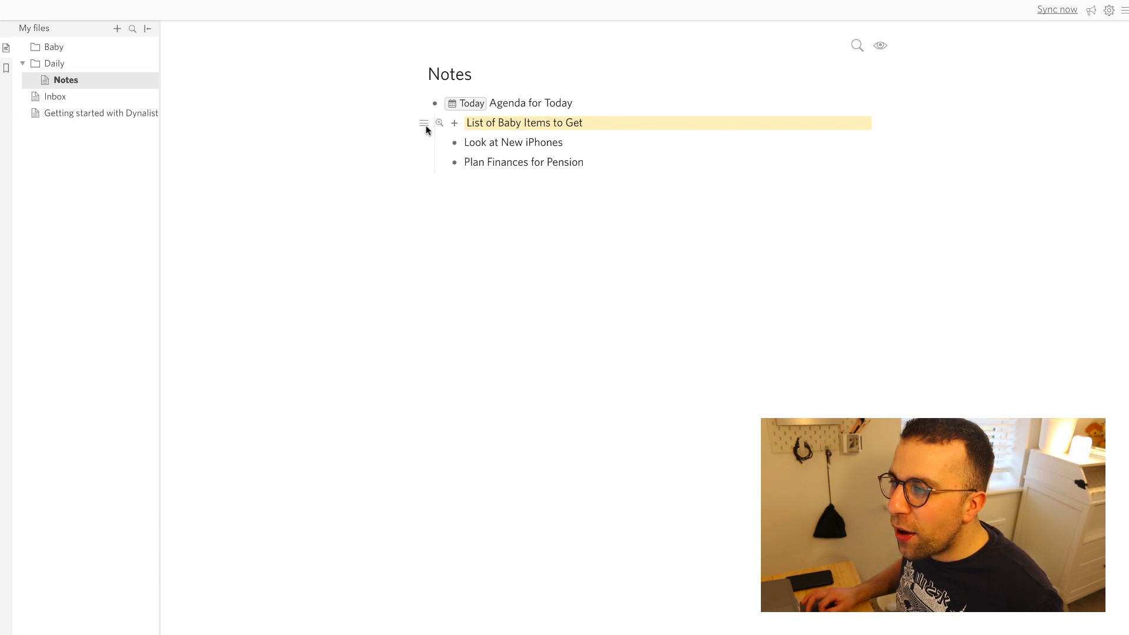
pyautogui.click(423, 122)
pyautogui.press('Escape')
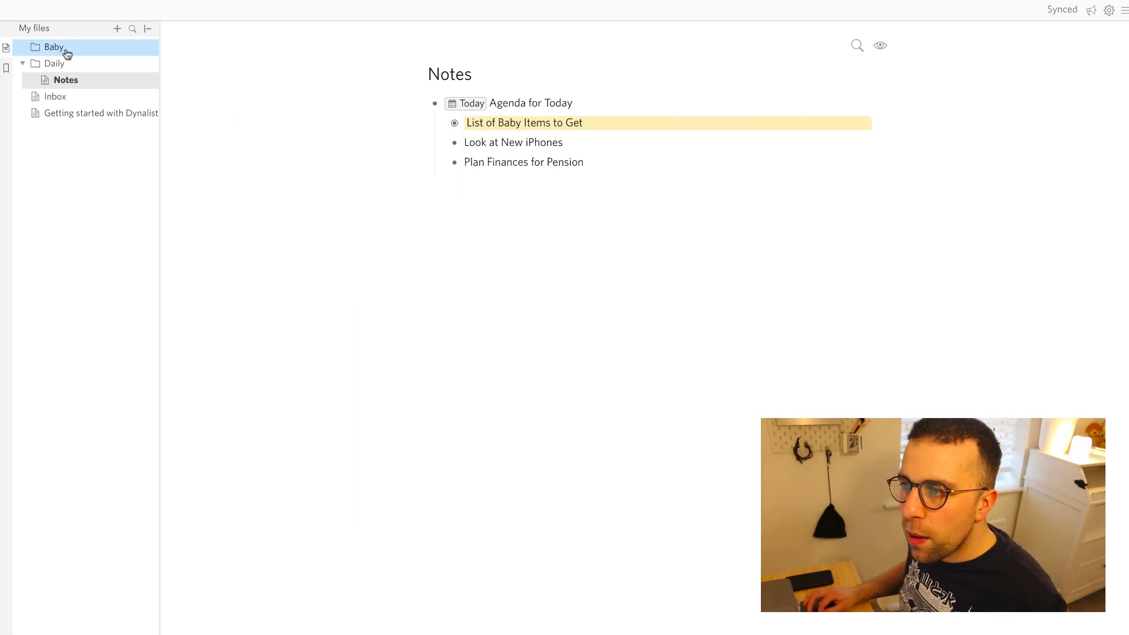
# Step: Create a new document, place it inside the Baby folder and title it "To Get"
pyautogui.click(117, 28)
pyautogui.click(138, 43)
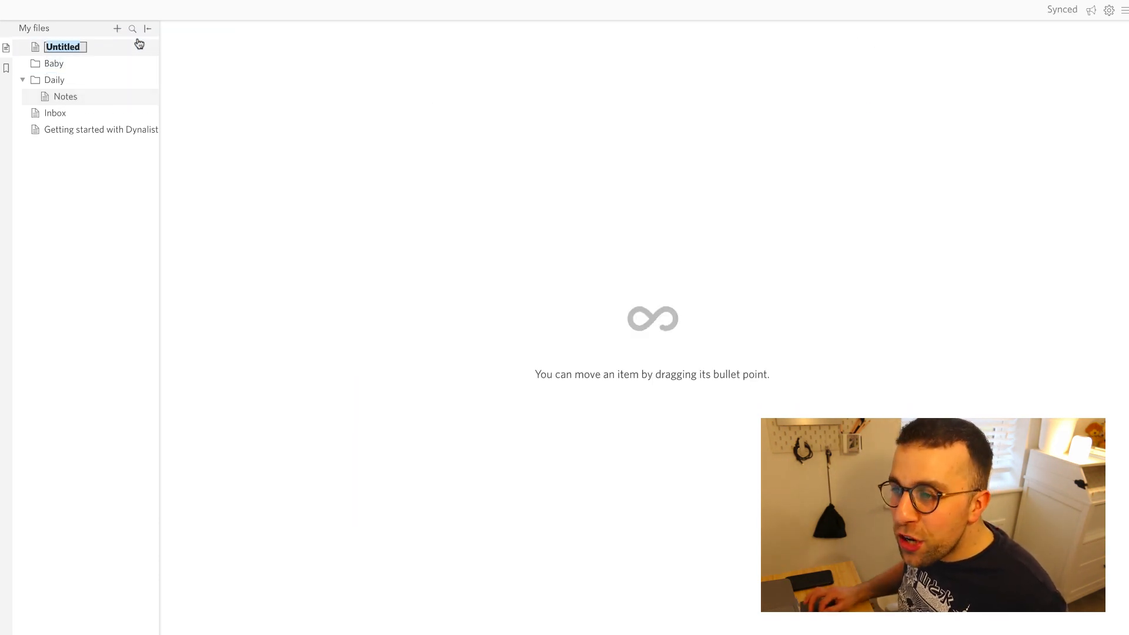
pyautogui.press('Return')
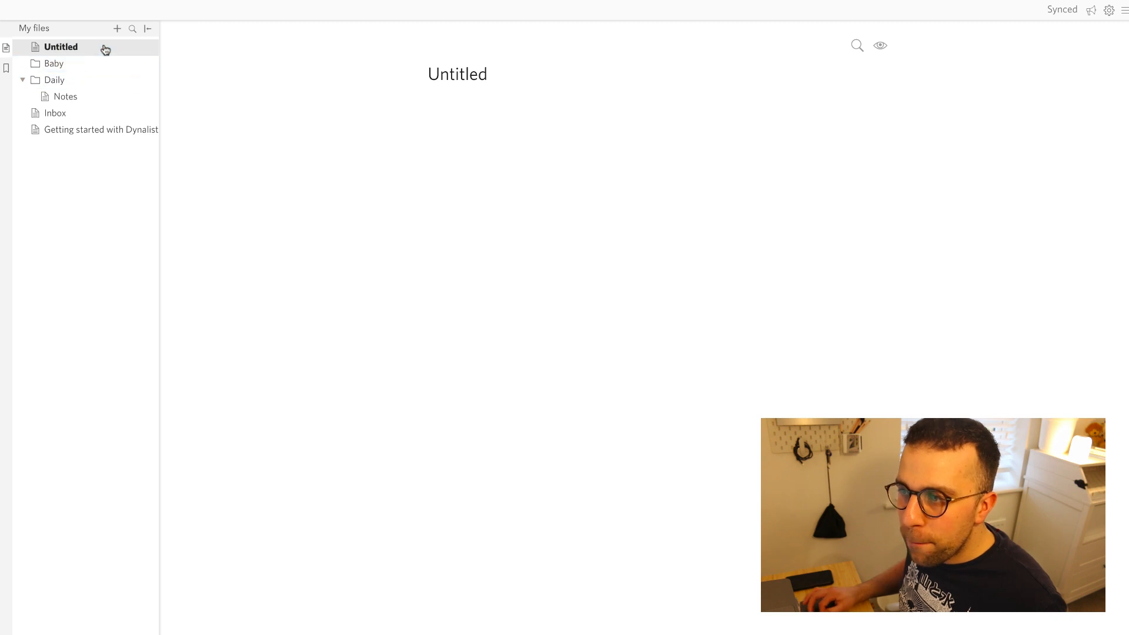
pyautogui.moveTo(106, 48)
pyautogui.mouseDown()
pyautogui.moveTo(108, 76)
pyautogui.moveTo(108, 66)
pyautogui.mouseUp()
pyautogui.doubleClick(457, 74)
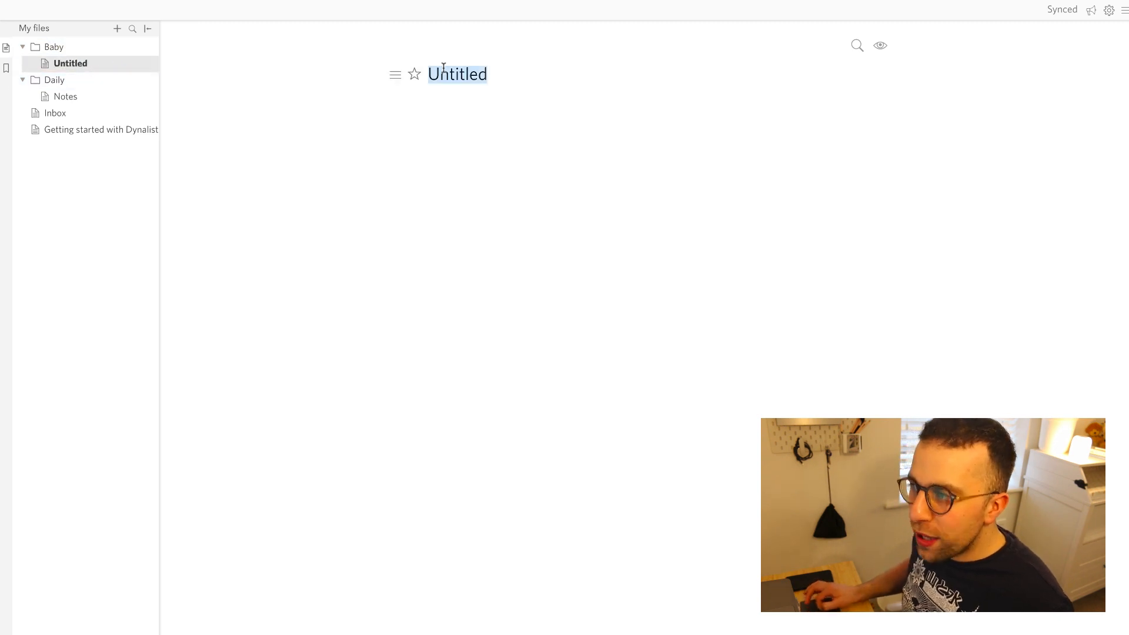
pyautogui.write('To Get')
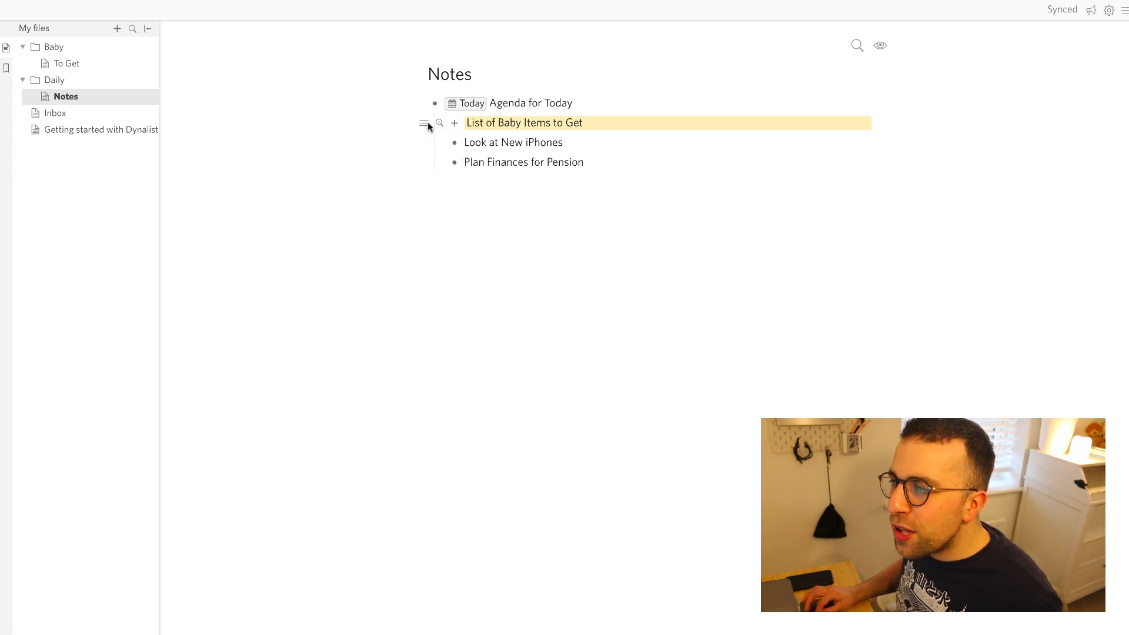
# Step: Move the "List of Baby Items to Get" item from Notes under the "To Get" document and open that document
pyautogui.click(425, 123)
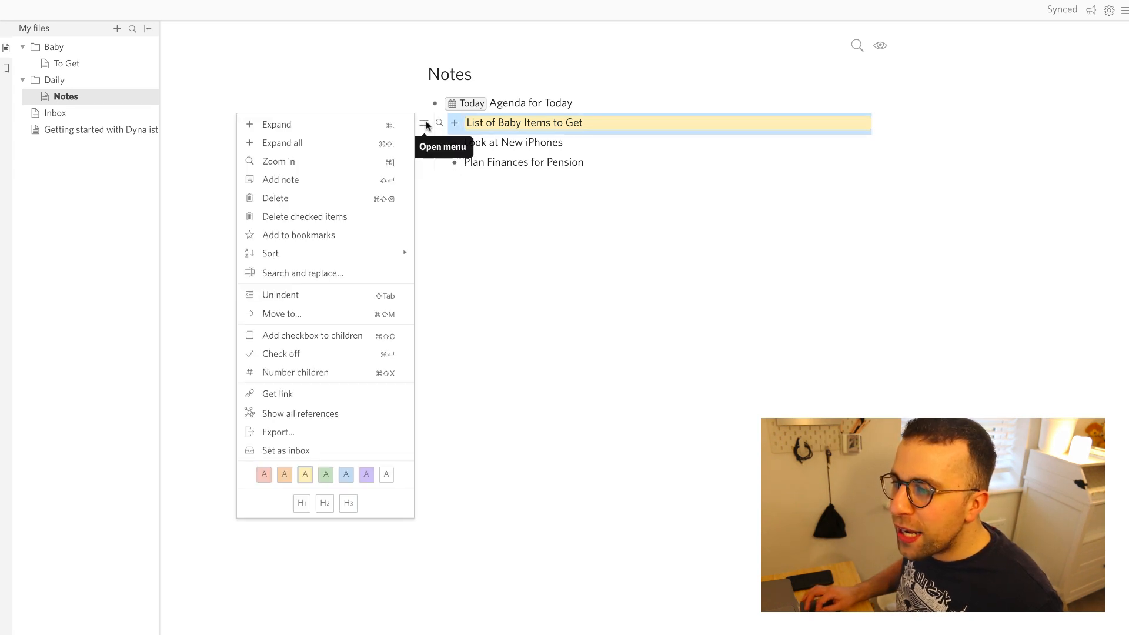
pyautogui.click(303, 315)
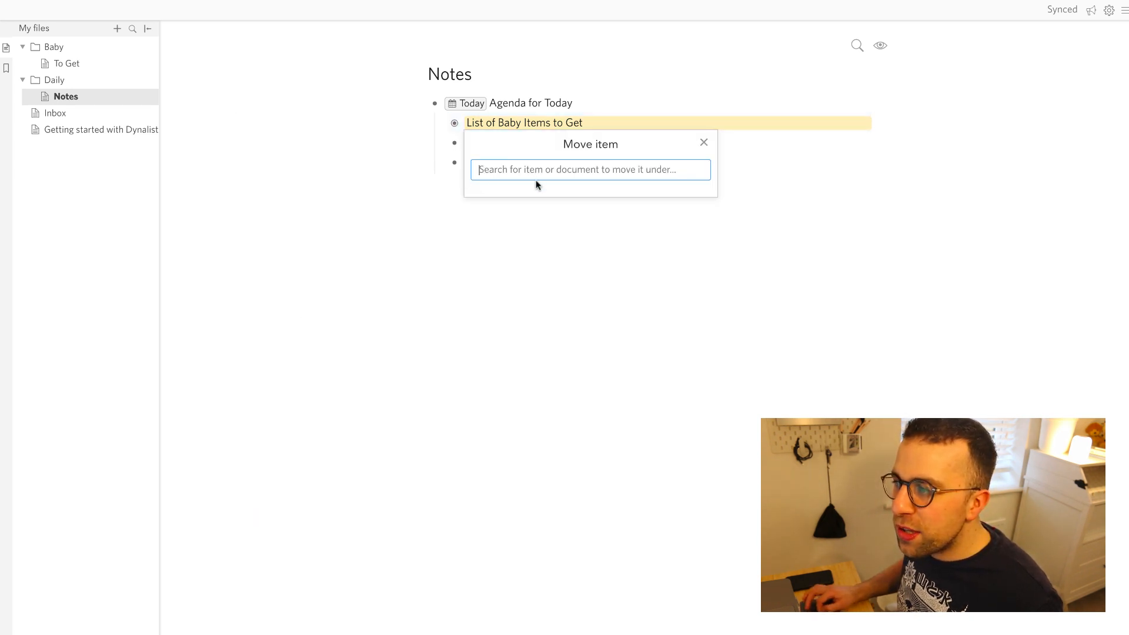
pyautogui.write('to get')
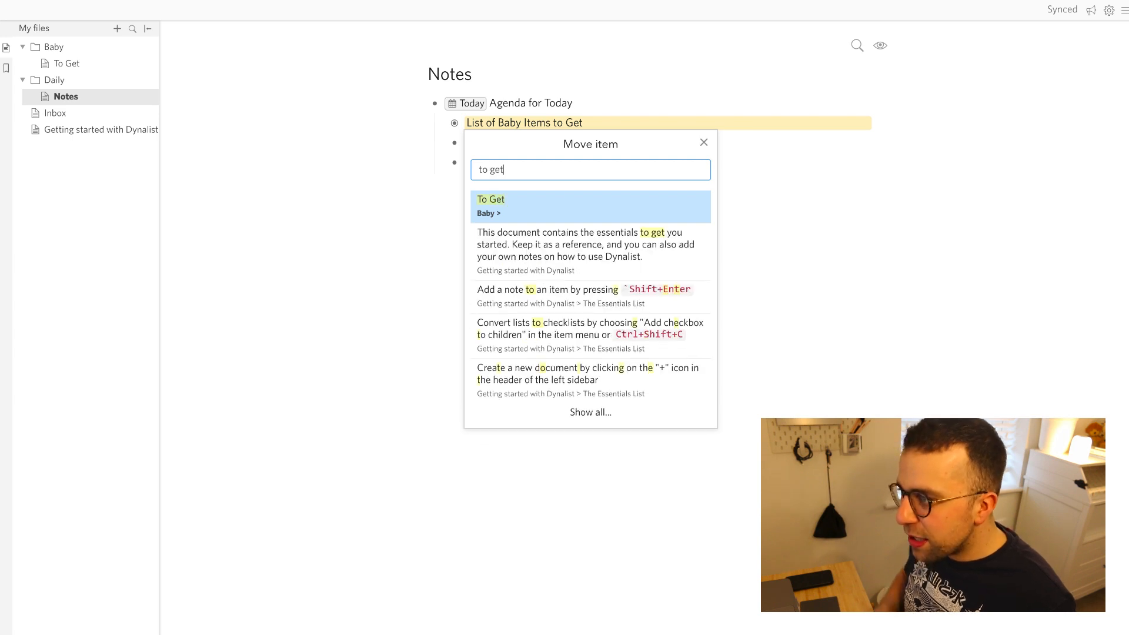
pyautogui.press('Return')
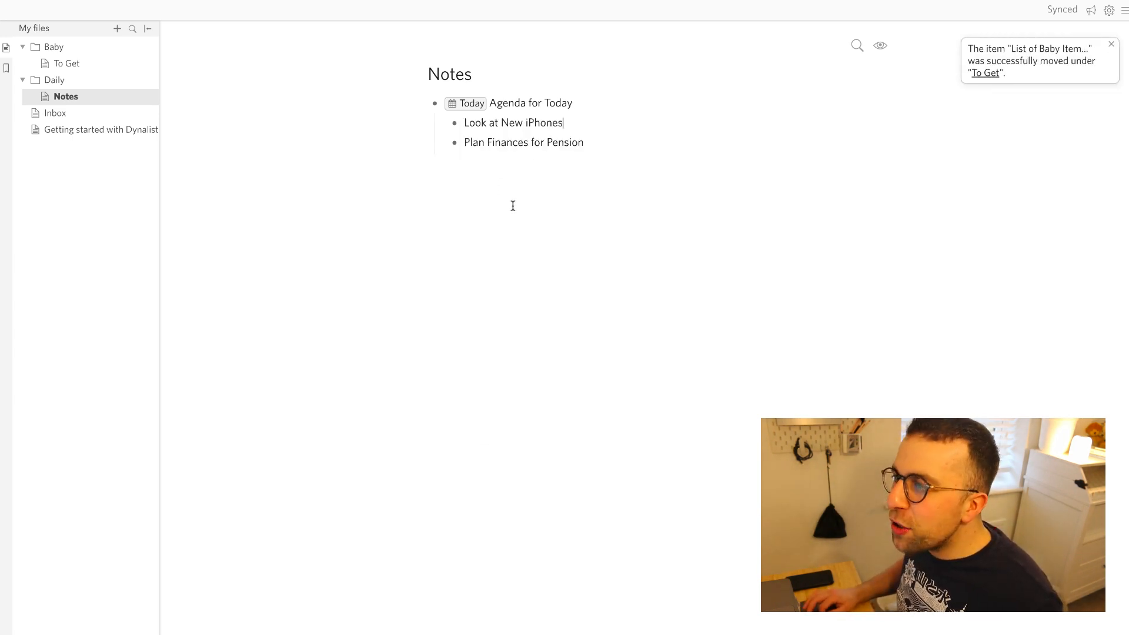
pyautogui.click(110, 65)
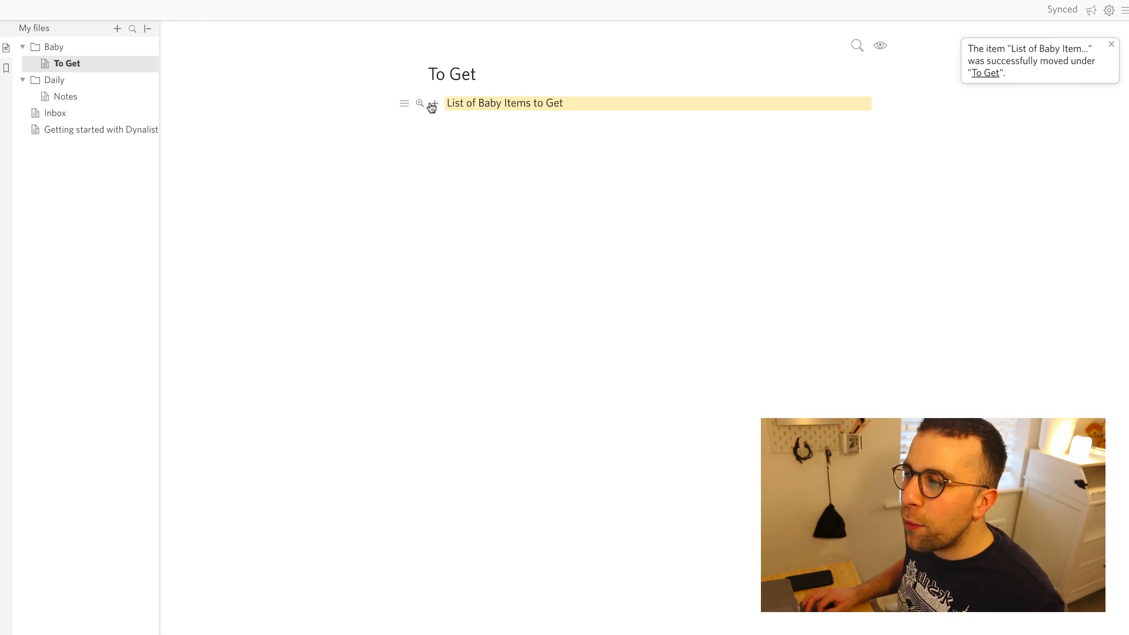
pyautogui.click(422, 103)
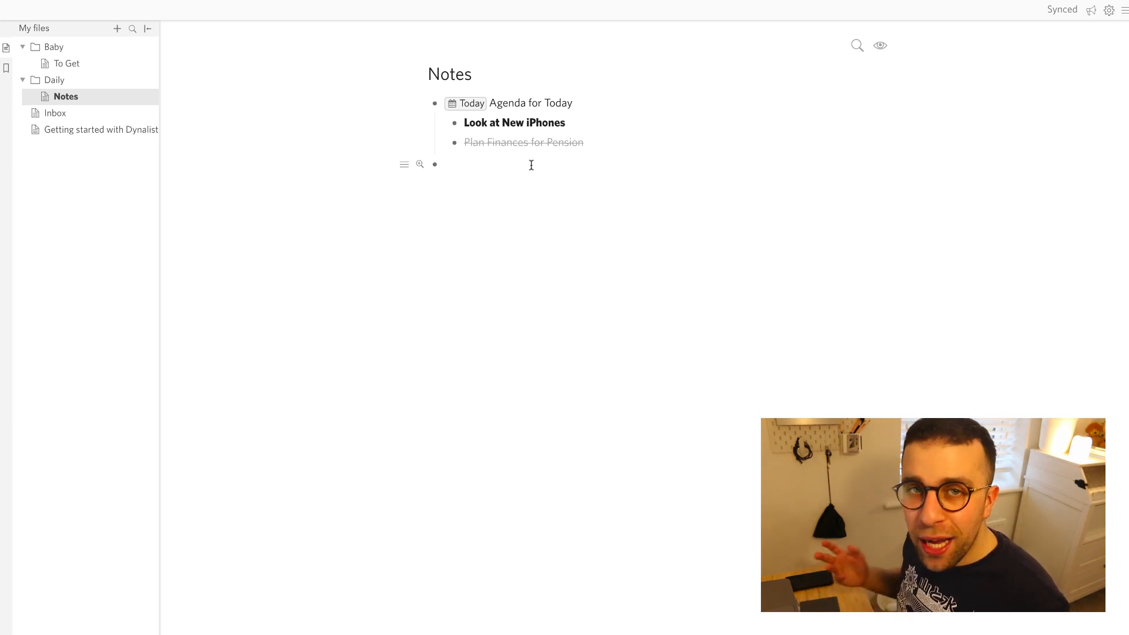
# Step: Add the tag "#purchases" to the end of the bold "Look at New iPhones" item
pyautogui.click(586, 121)
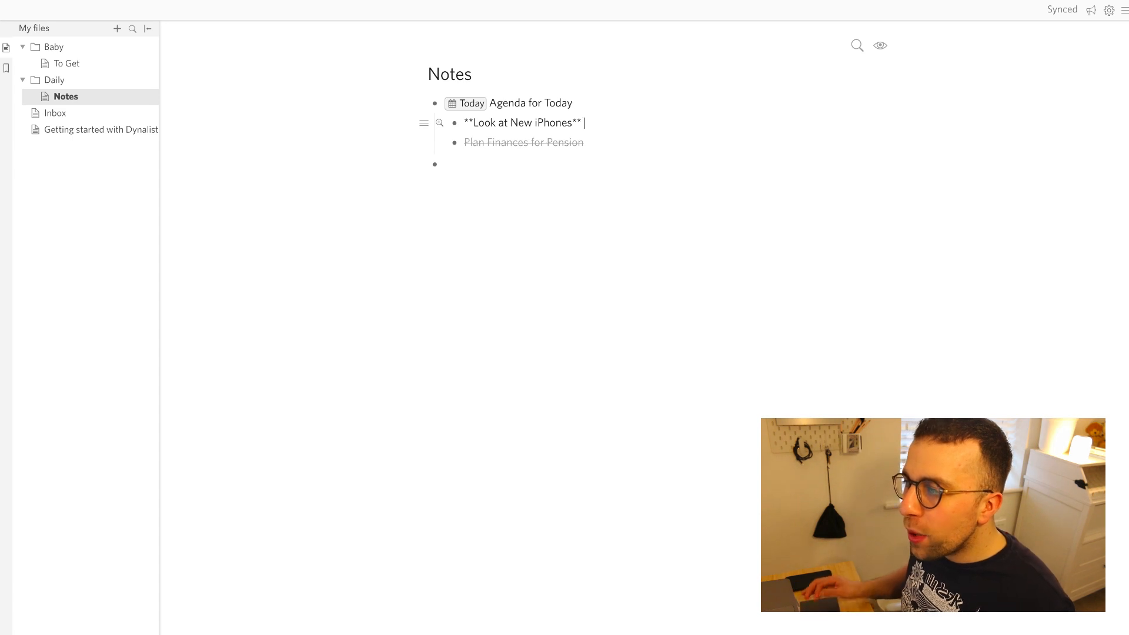
pyautogui.write('p')
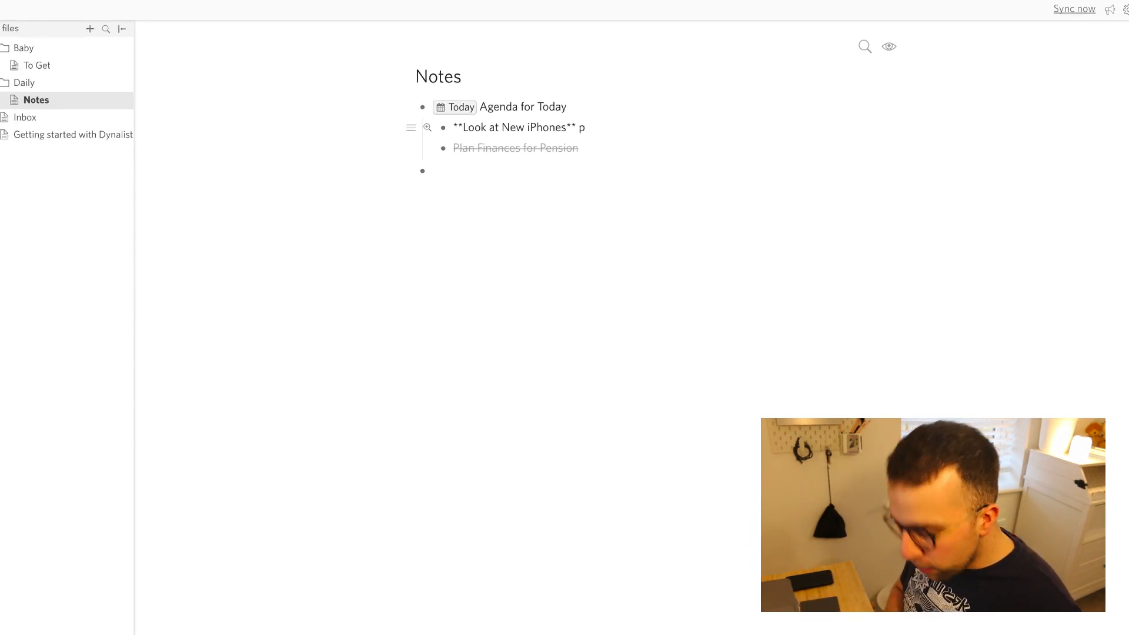
pyautogui.press('BackSpace')
pyautogui.write('#pruc')
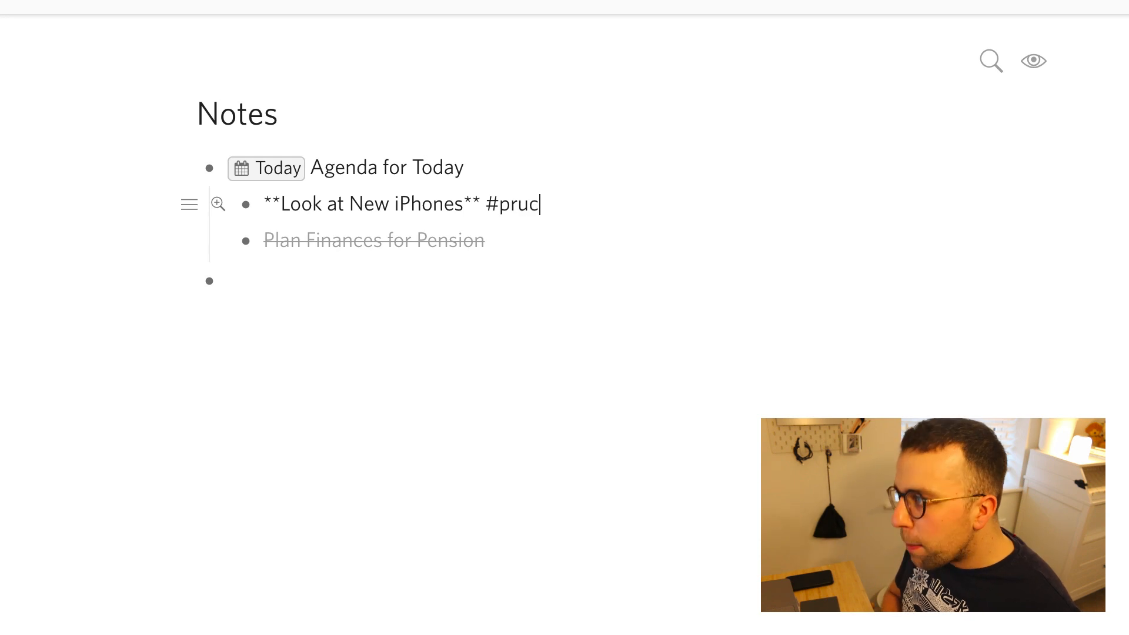
pyautogui.press('BackSpace')
pyautogui.press('BackSpace')
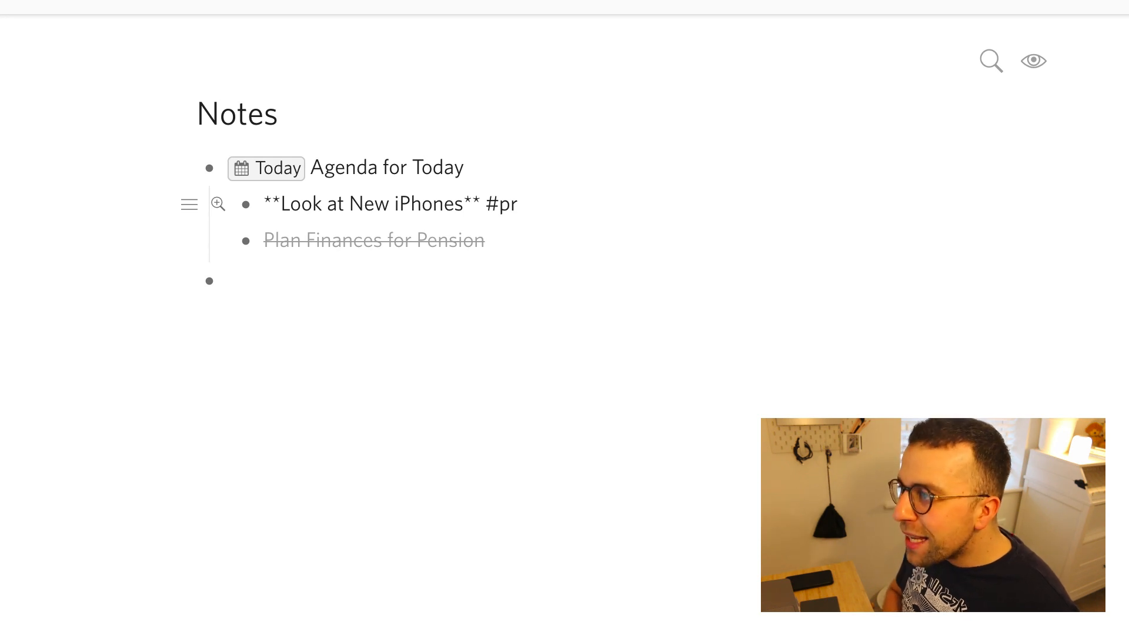
pyautogui.press('BackSpace')
pyautogui.write('r')
pyautogui.press('BackSpace')
pyautogui.write('urchases')
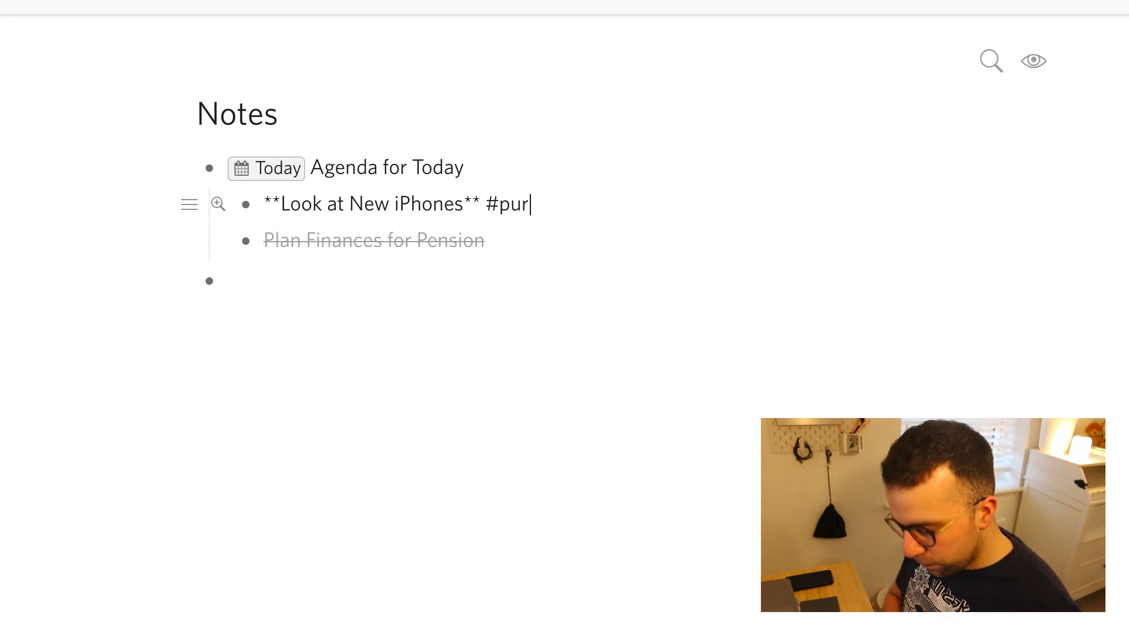
pyautogui.click(595, 337)
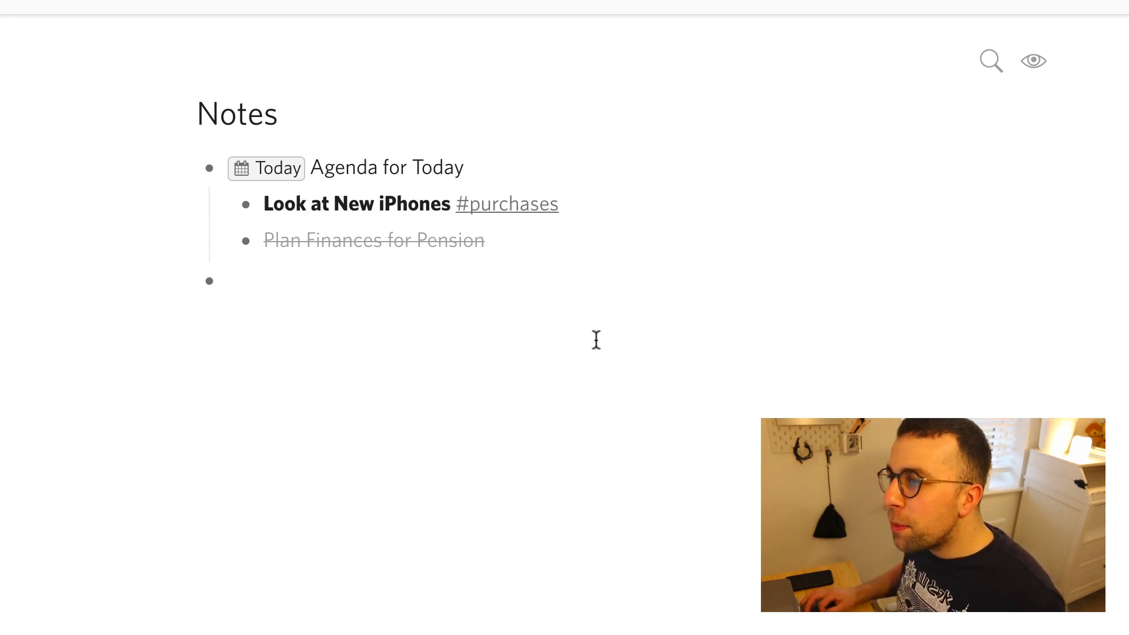
# Step: Search all documents for the "#purchases" tag and go back to the tagged item in Notes
pyautogui.click(513, 212)
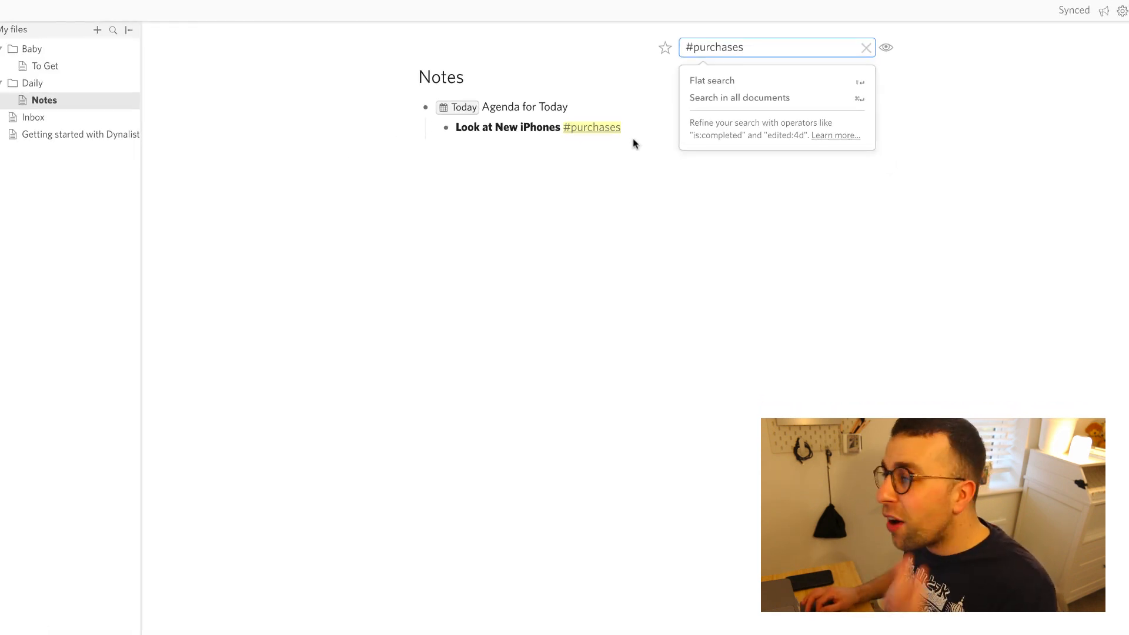
pyautogui.click(787, 97)
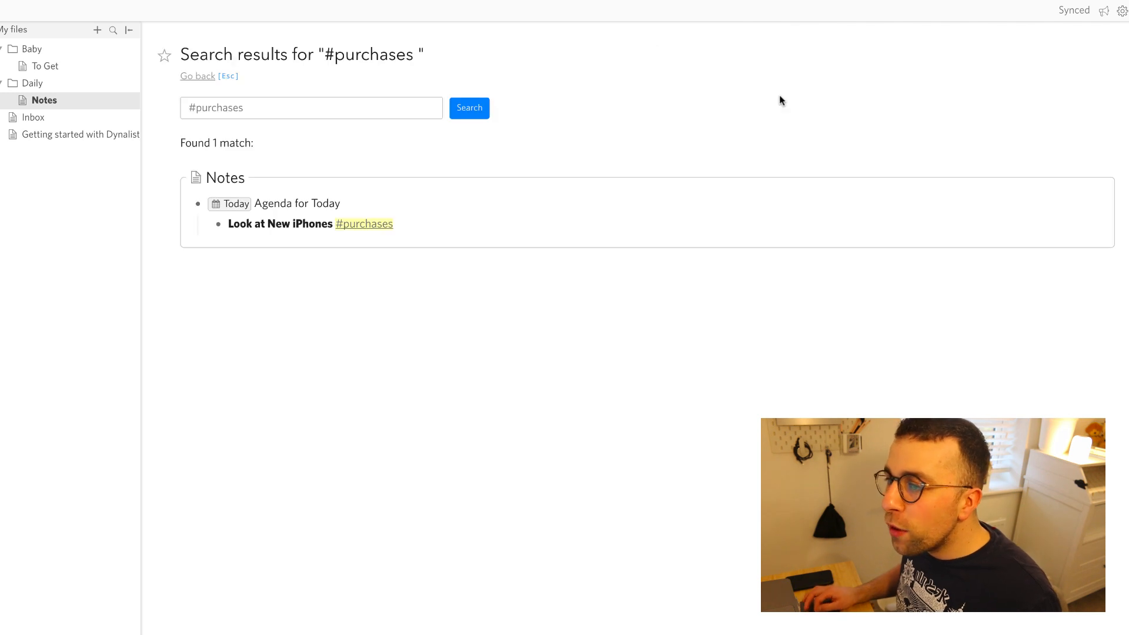
pyautogui.click(369, 228)
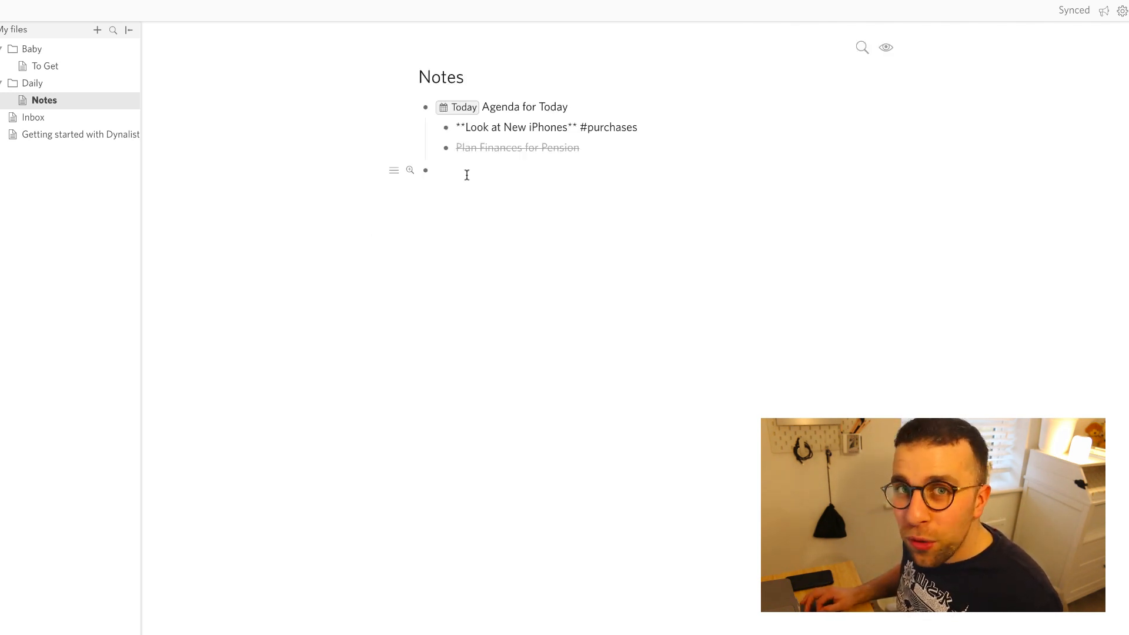
pyautogui.click(316, 311)
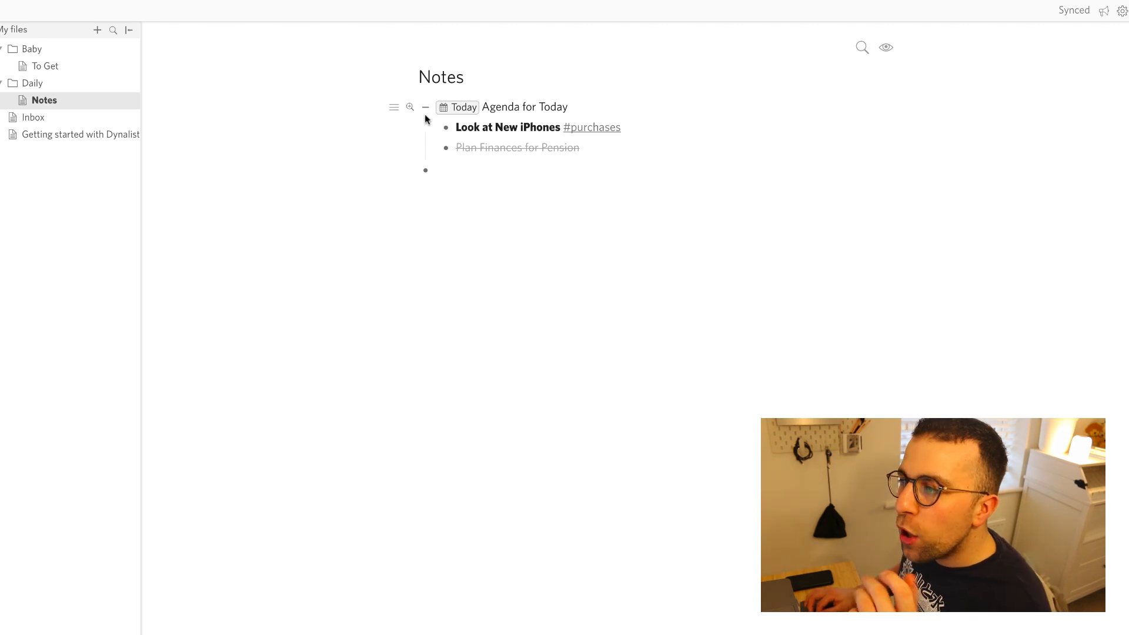
# Step: Add checkboxes to the items under "Agenda for Today" and check off "Look at New iPhones"
pyautogui.click(393, 109)
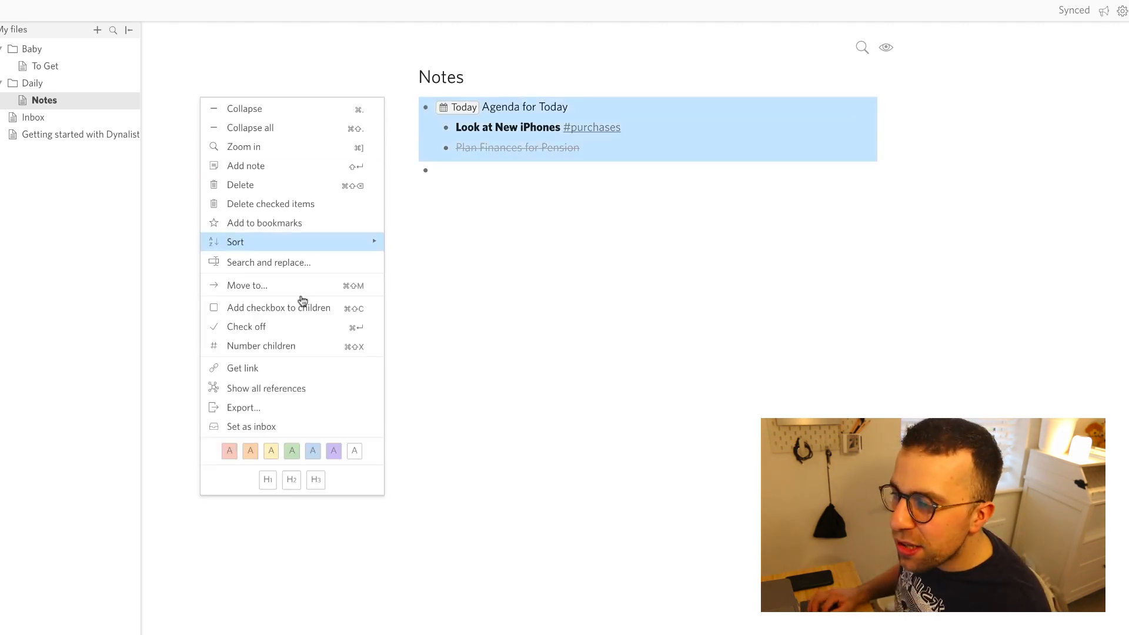
pyautogui.click(296, 316)
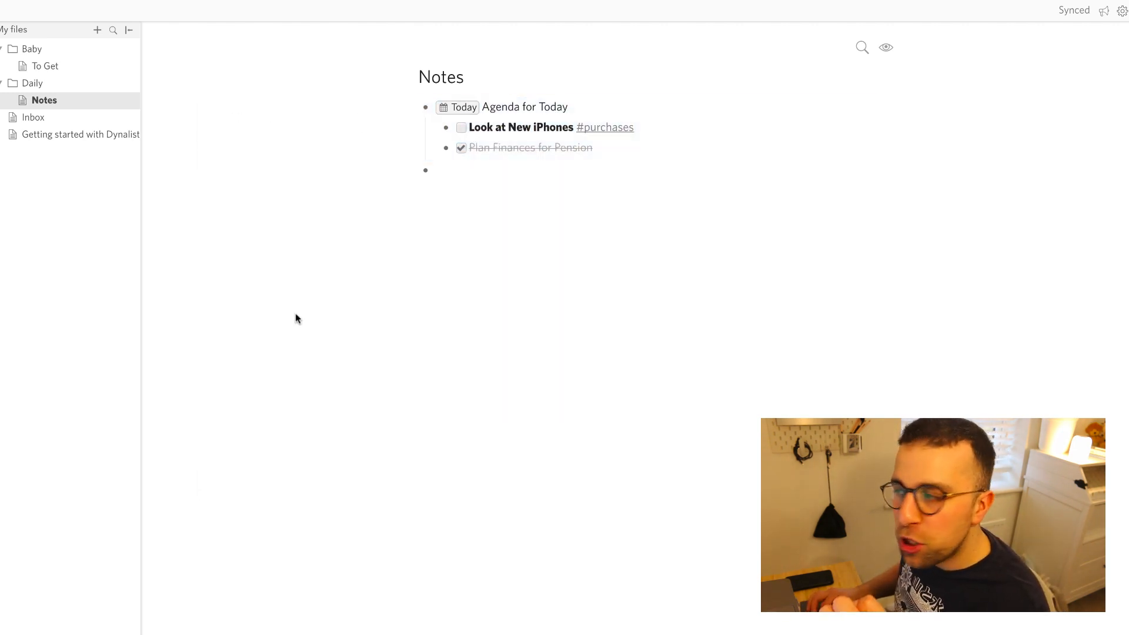
pyautogui.click(462, 129)
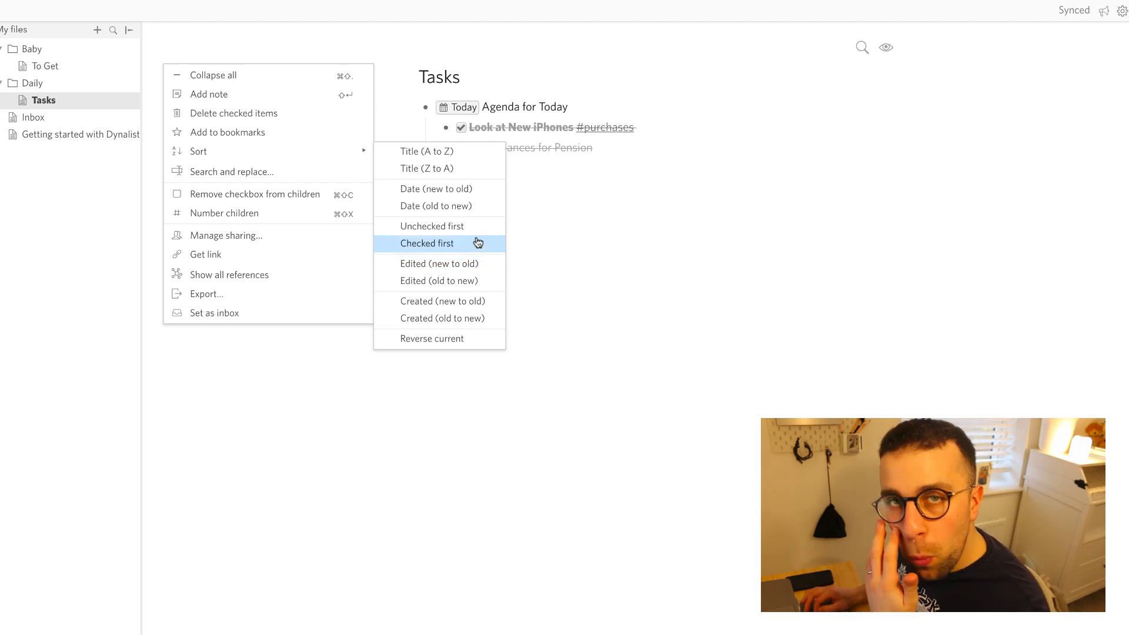
# Step: Delete the empty item at the end of the Tasks document and add a blank checklist item below "Plan Finances for Pension"
pyautogui.click(592, 207)
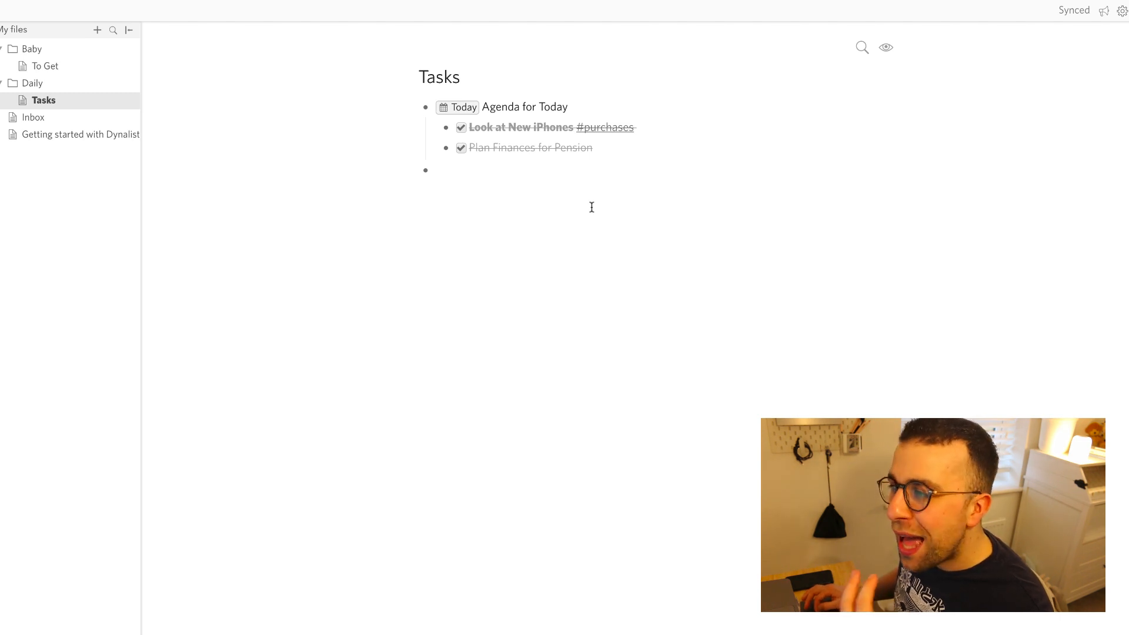
pyautogui.press('BackSpace')
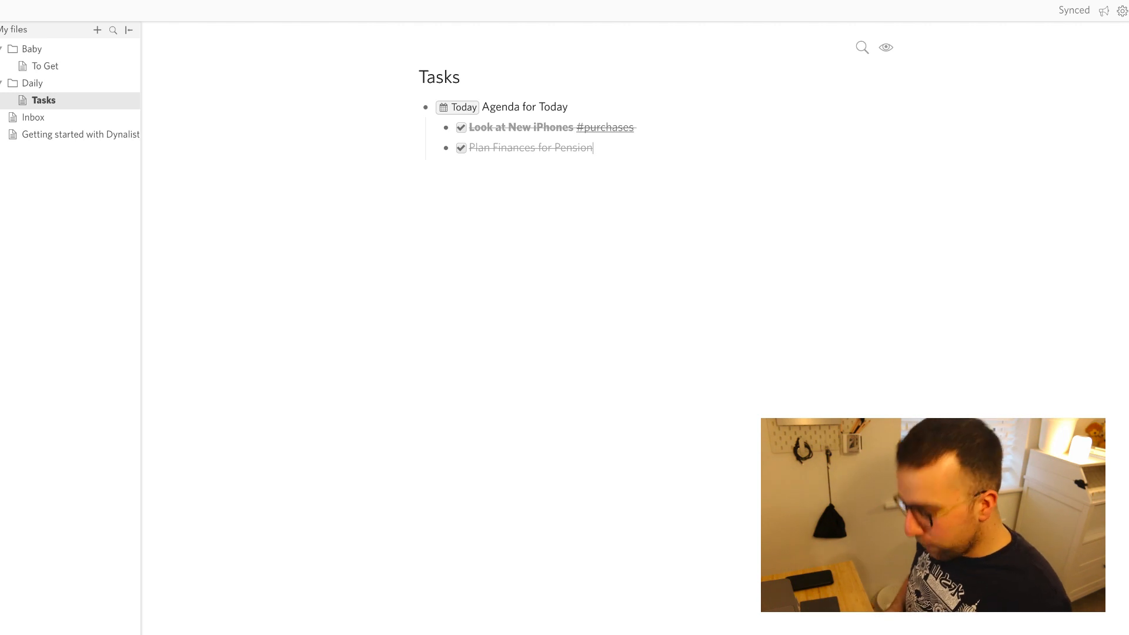
pyautogui.press('Return')
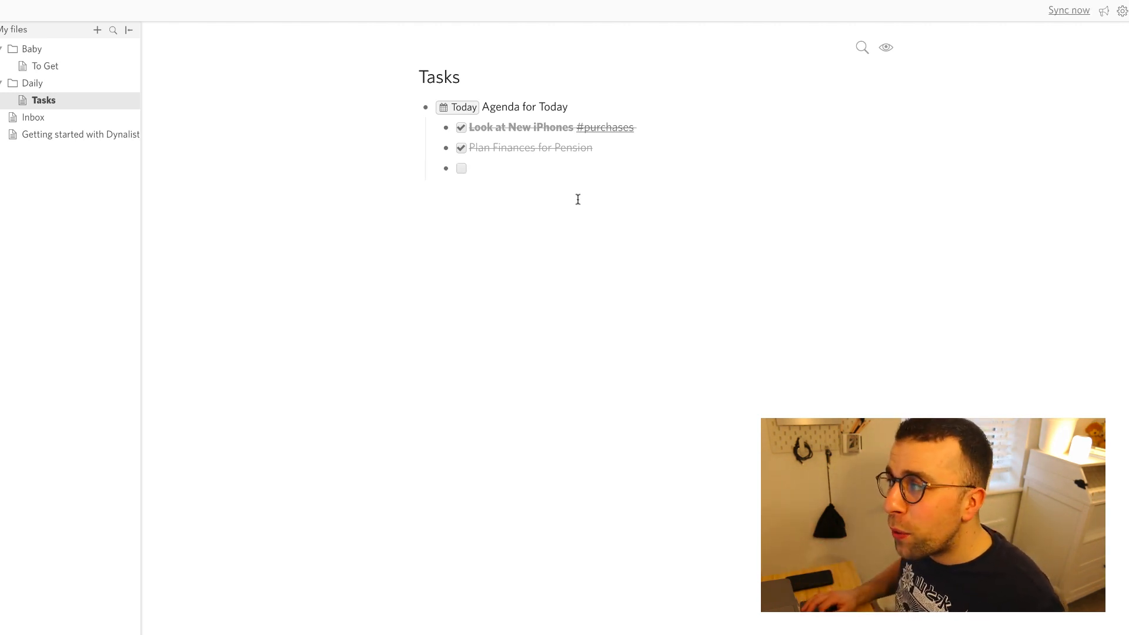
# Step: Hide the checked items in the Tasks document, then set them back to Show for this document
pyautogui.click(861, 47)
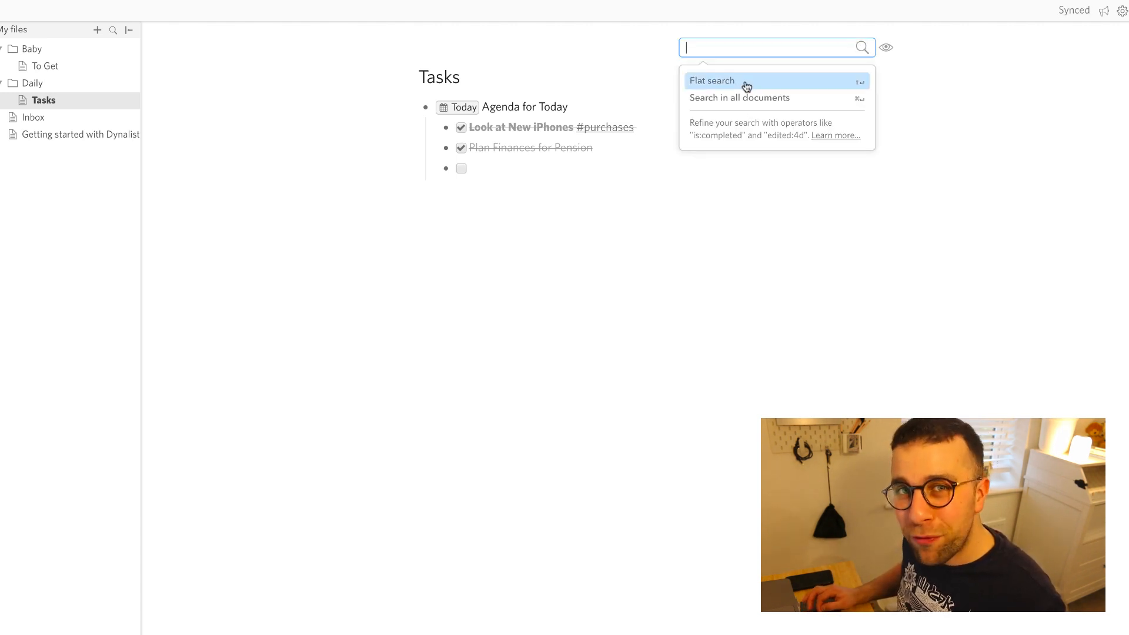
pyautogui.click(885, 48)
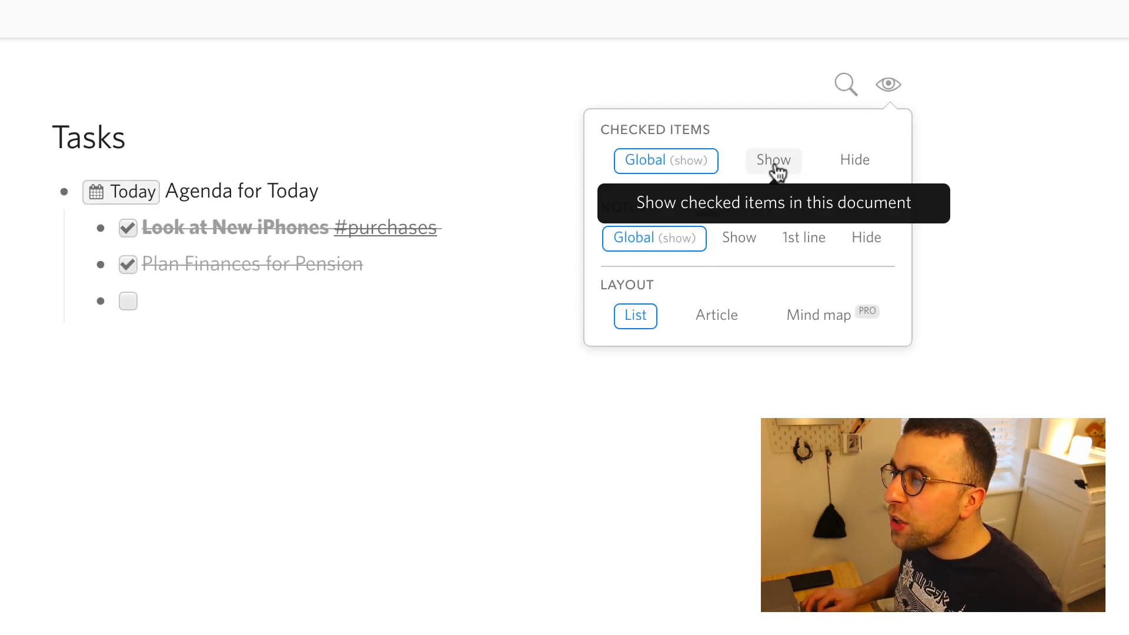
pyautogui.click(772, 165)
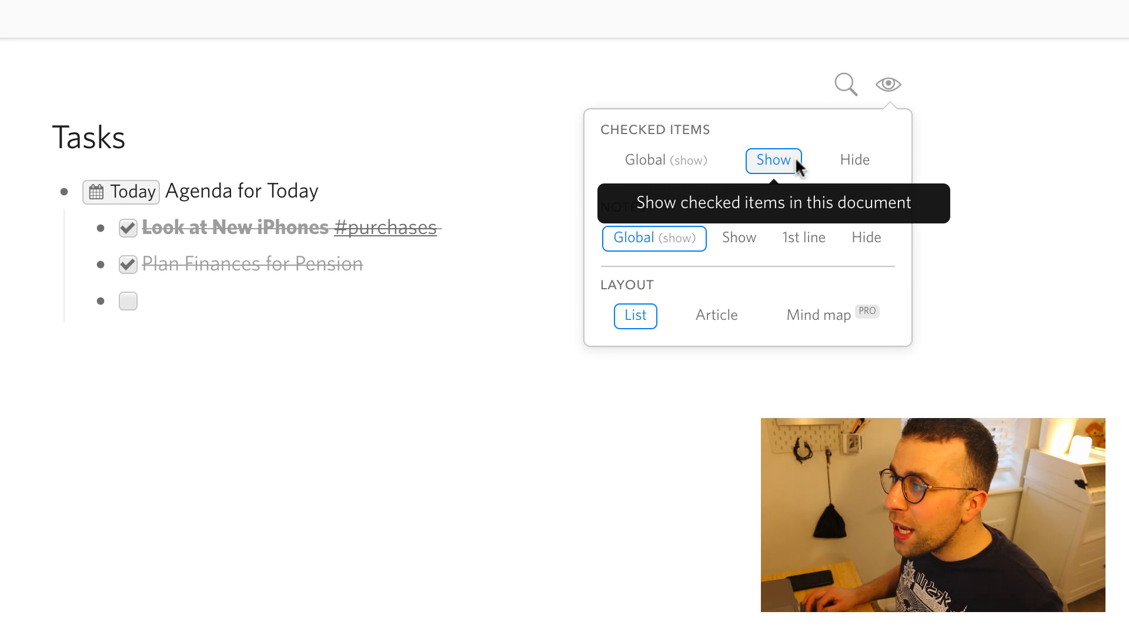
pyautogui.click(874, 165)
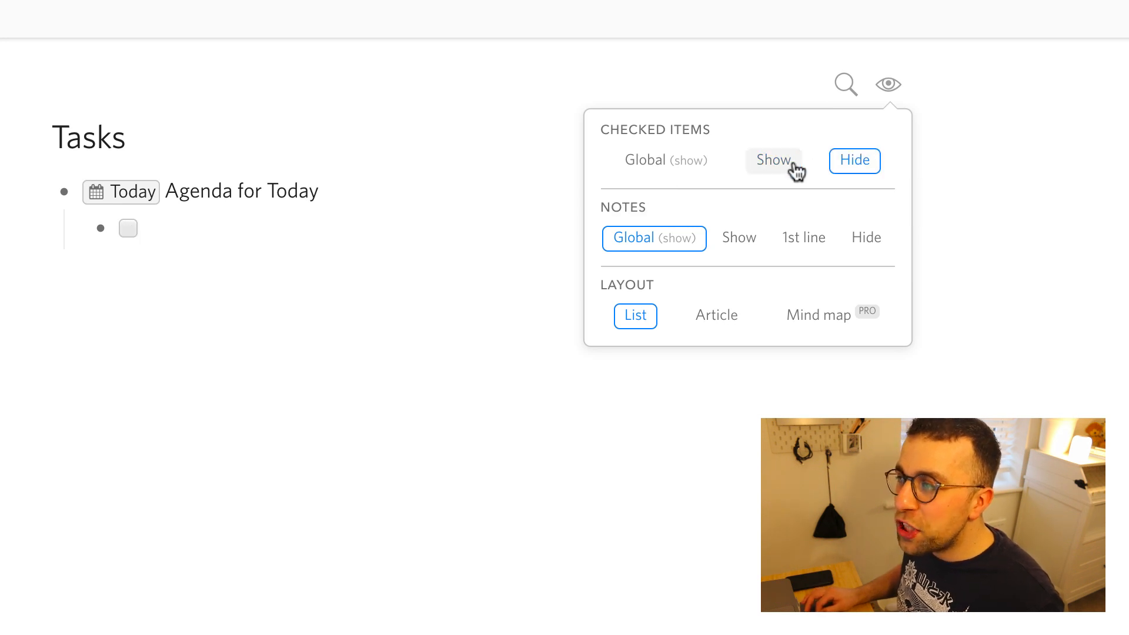
pyautogui.click(771, 168)
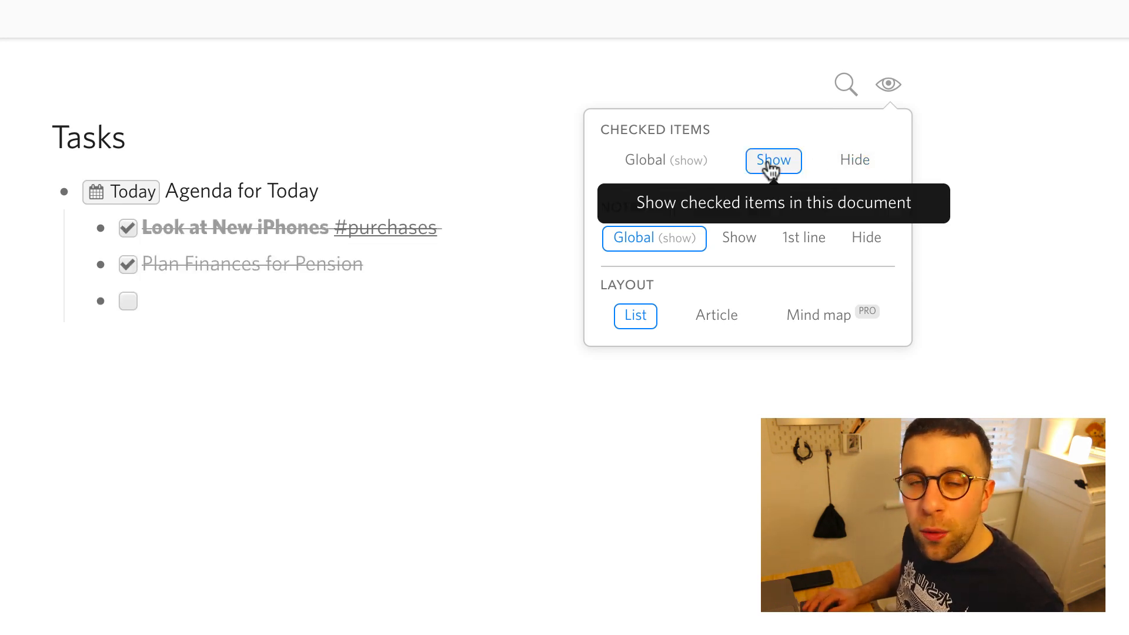
# Step: Try the 1st line option for notes in the Tasks document and set notes to Show
pyautogui.click(742, 241)
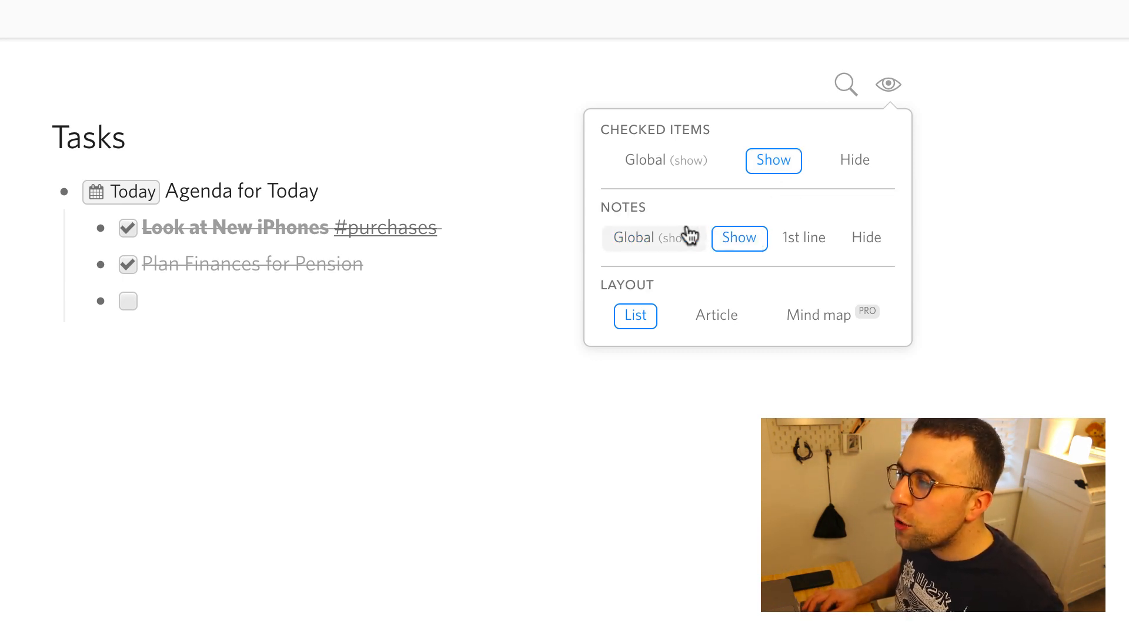
pyautogui.click(793, 244)
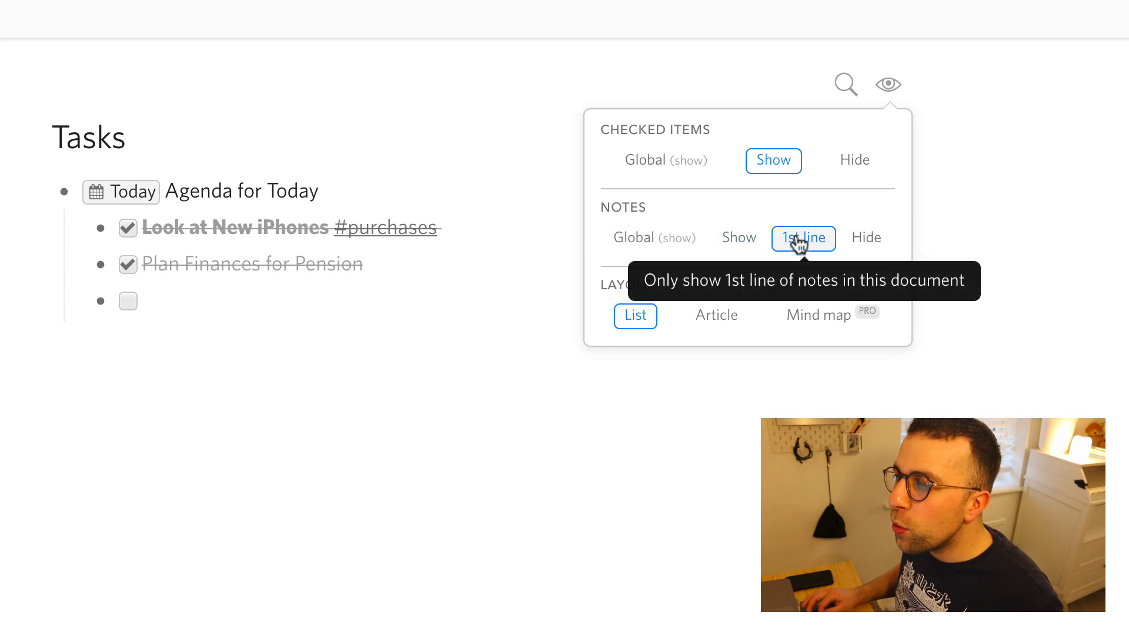
pyautogui.click(758, 241)
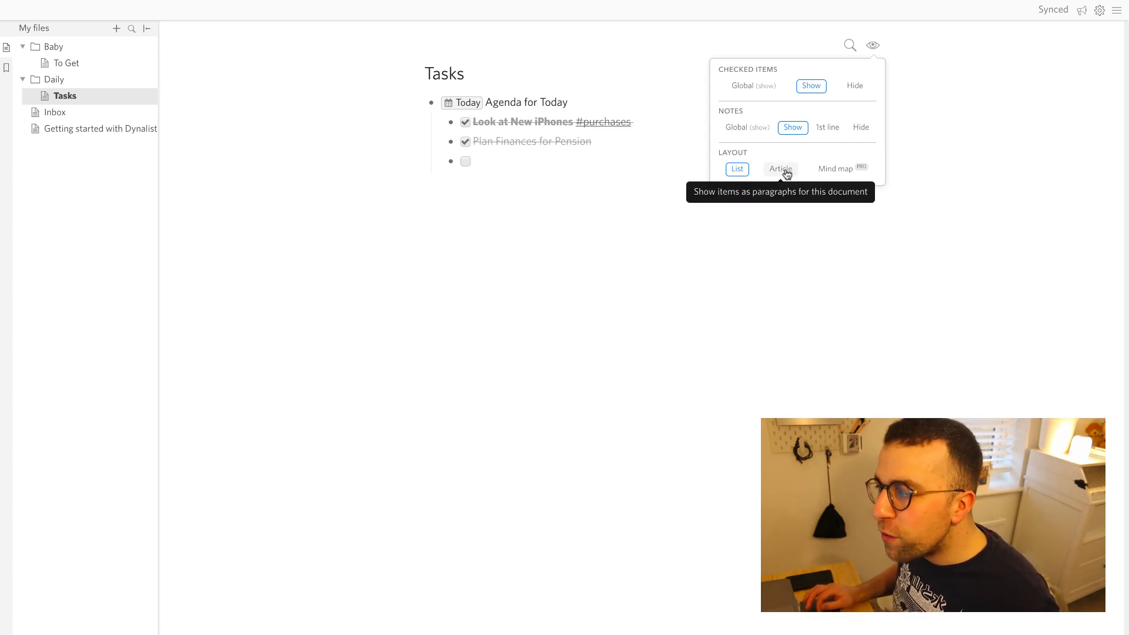
# Step: Preview the Tasks document in the Article and Mind map layouts and return to the document
pyautogui.click(782, 169)
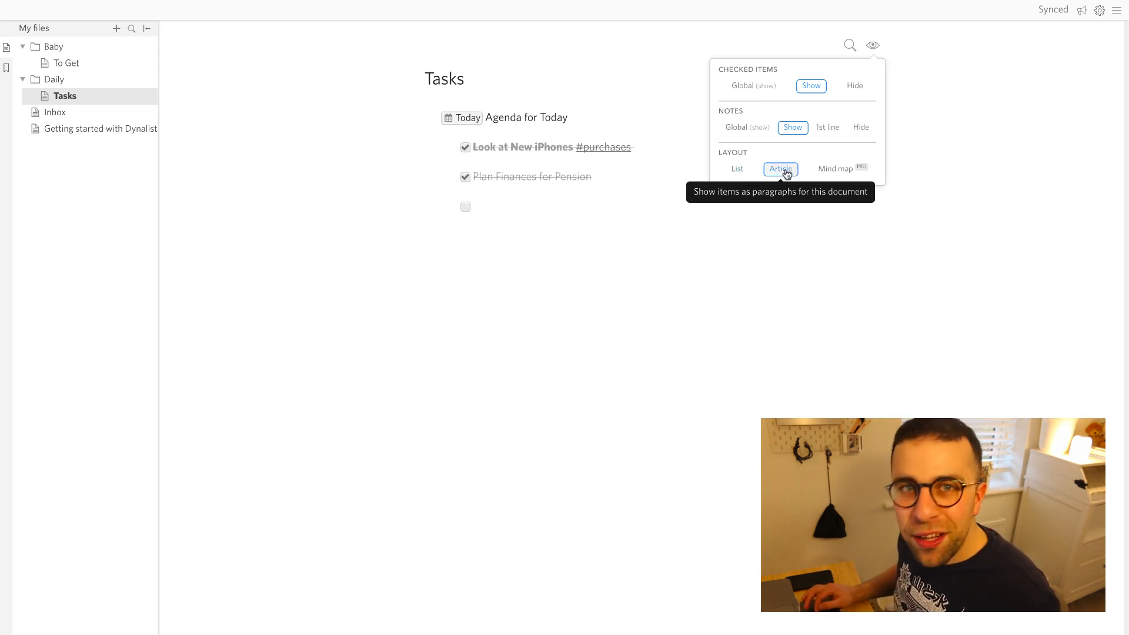
pyautogui.click(846, 168)
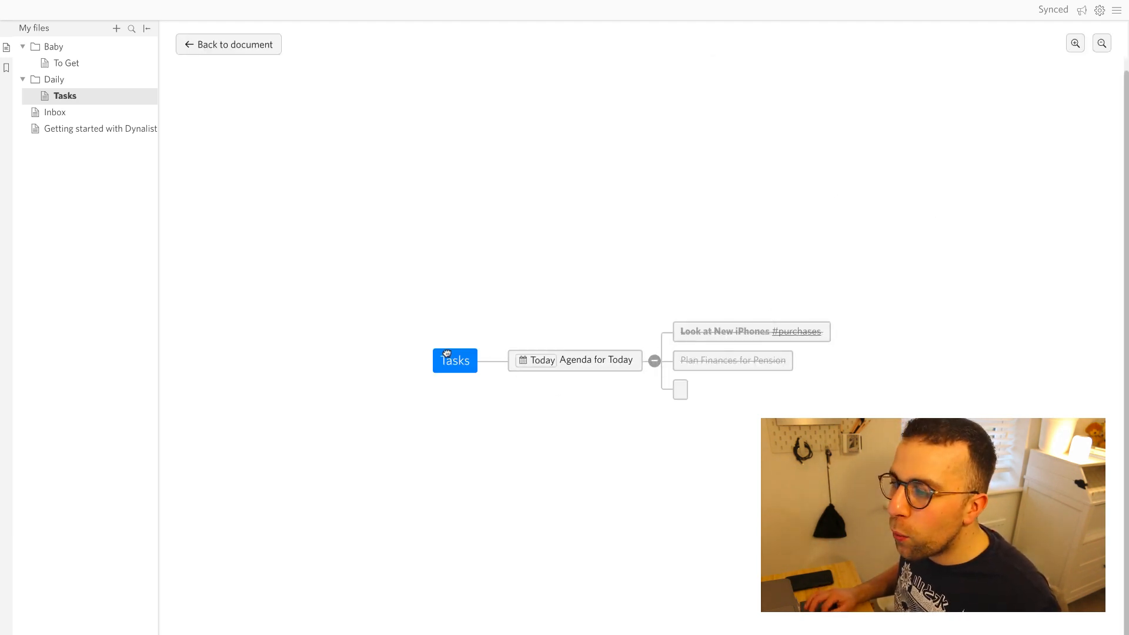
pyautogui.moveTo(445, 354); pyautogui.dragTo(348, 290)
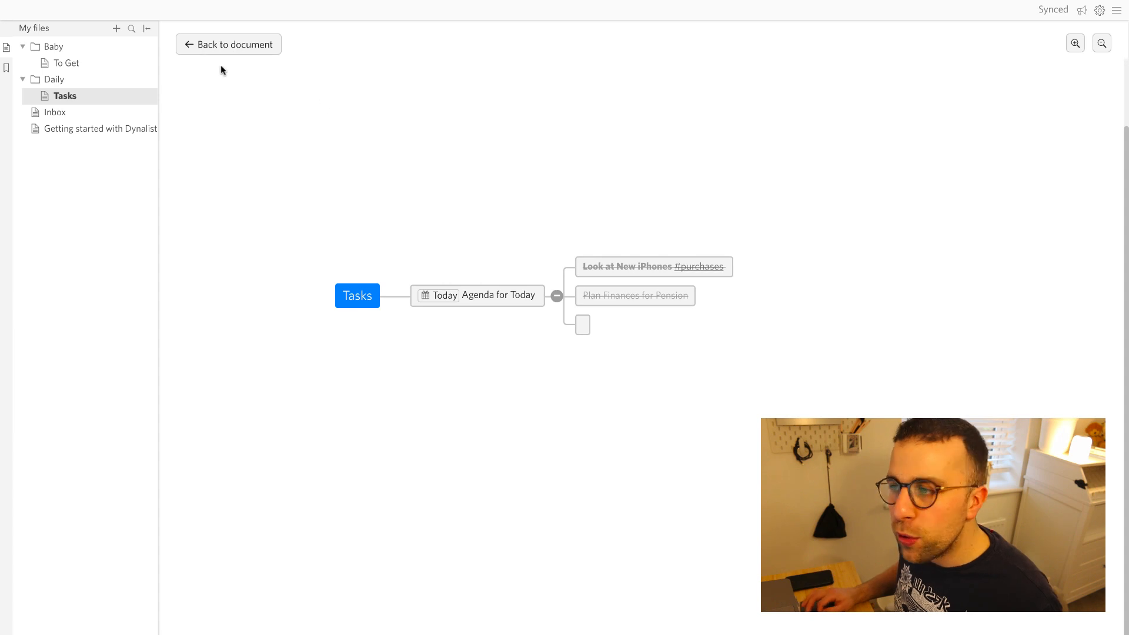
pyautogui.click(201, 44)
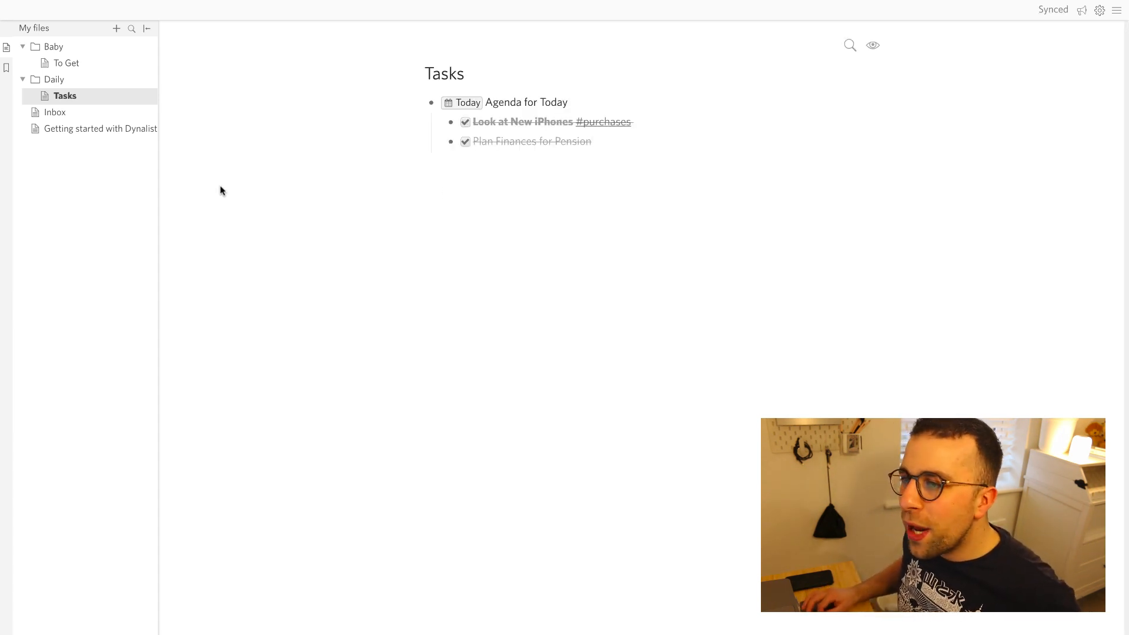
# Step: View the Inbox document and go back to the agenda in Tasks
pyautogui.click(117, 114)
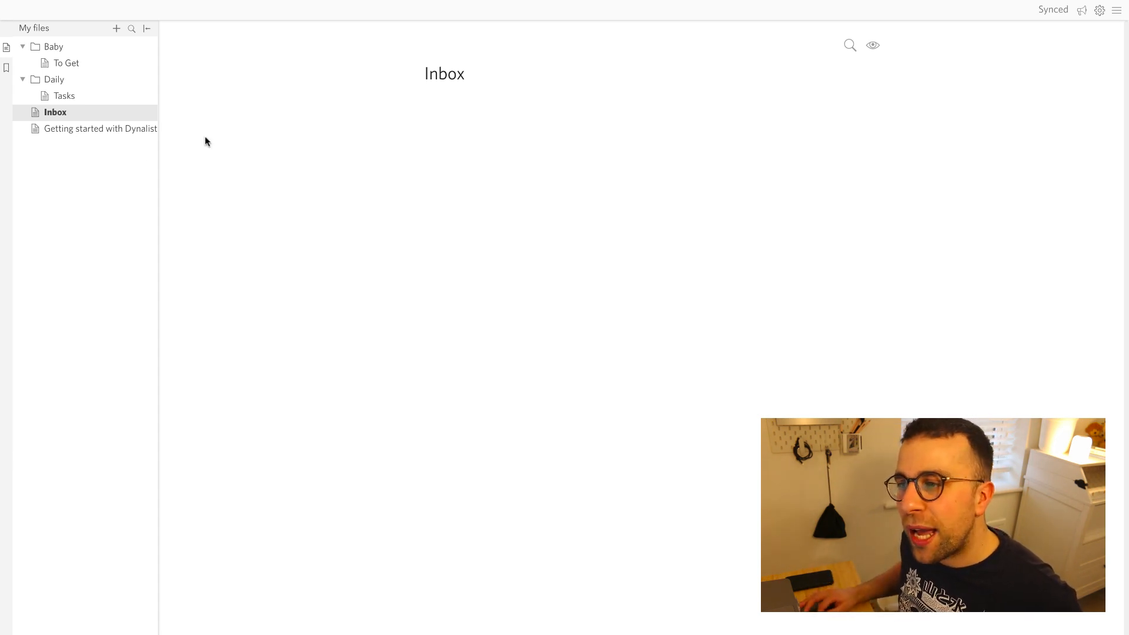
pyautogui.click(68, 96)
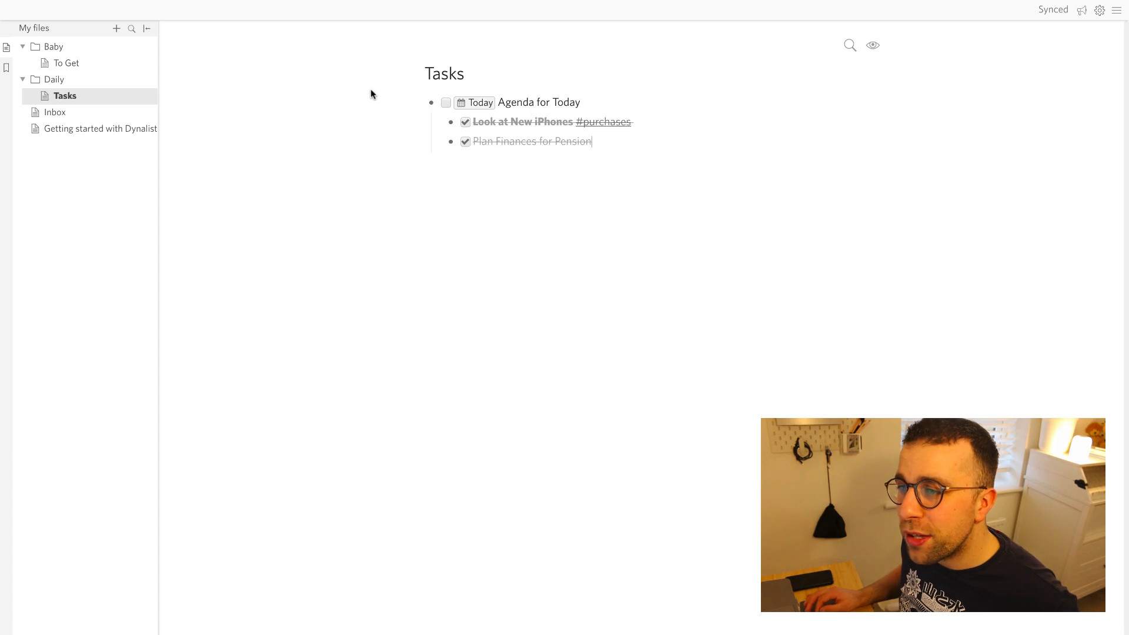
pyautogui.click(431, 103)
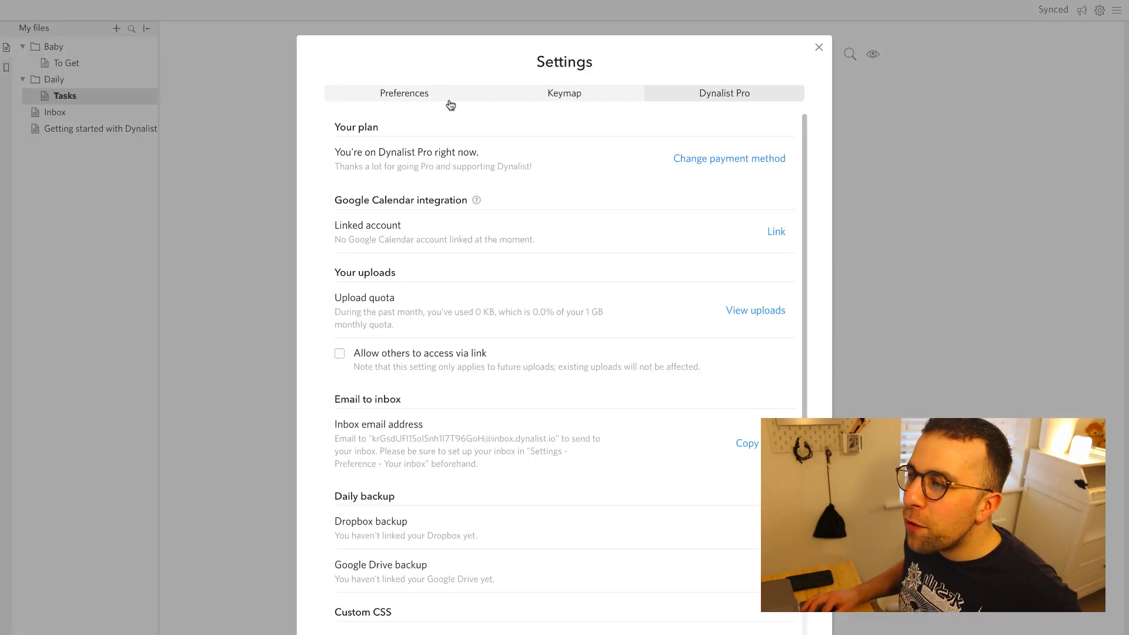
# Step: Review the general preferences in the settings, from appearance, fonts and dates to the inbox, control and advanced options
pyautogui.click(447, 100)
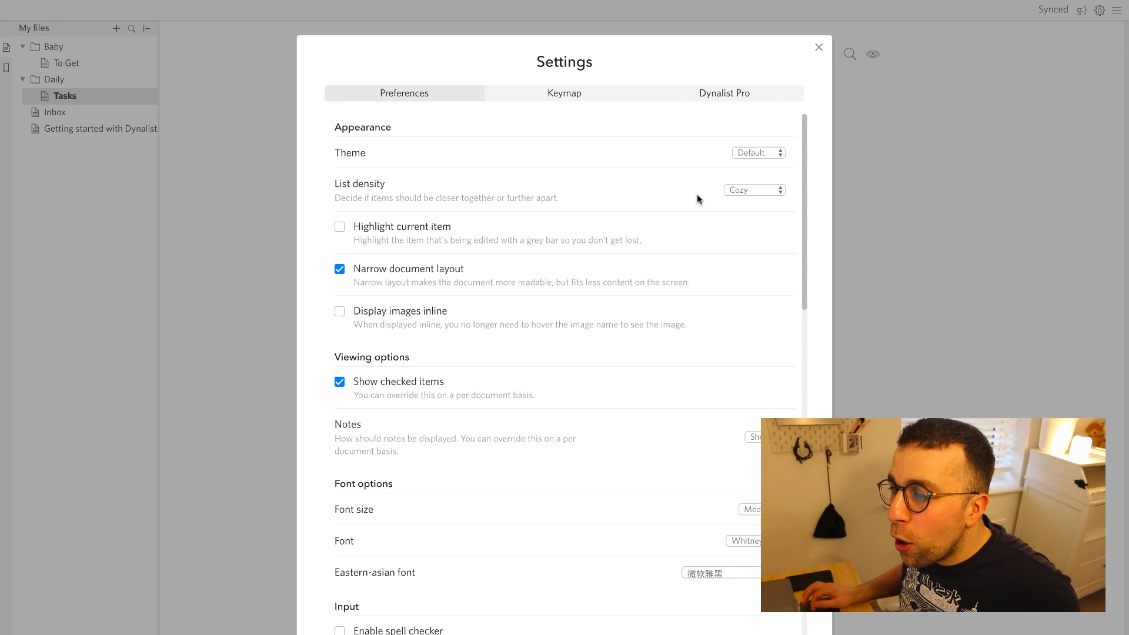
pyautogui.scroll(-1, 515, 377)
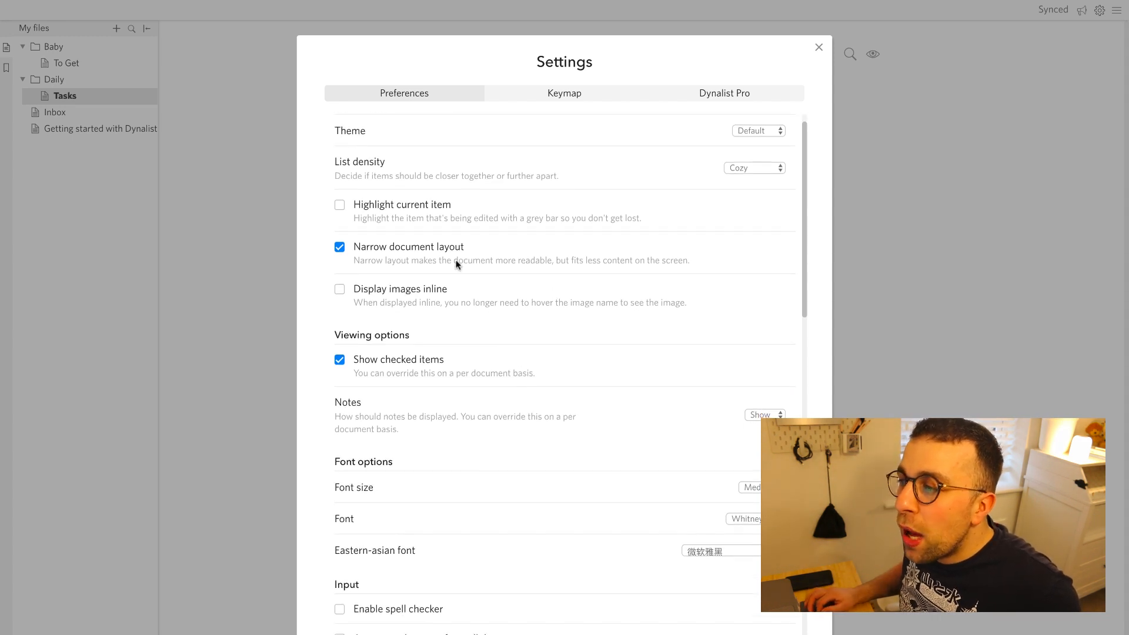
pyautogui.scroll(-2, 437, 225)
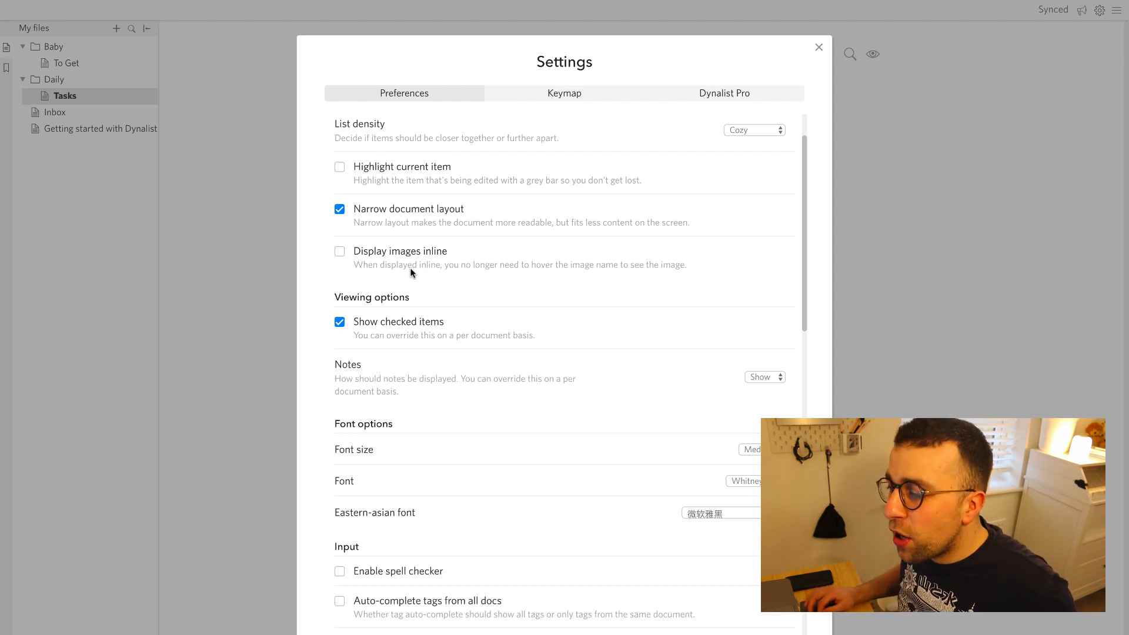
pyautogui.scroll(-5, 405, 318)
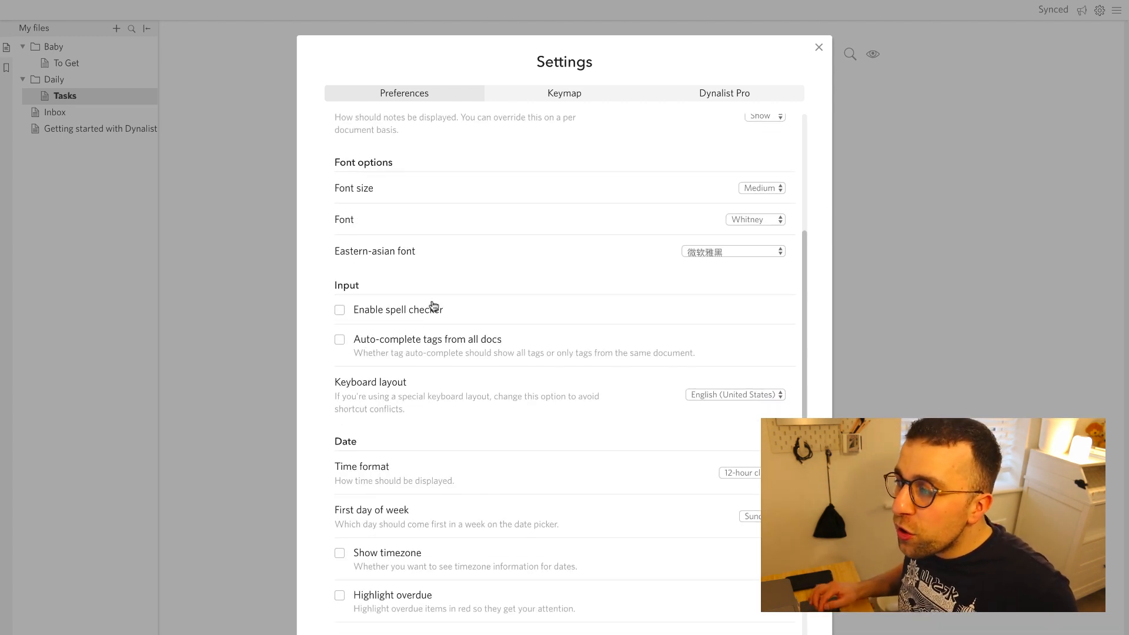
pyautogui.scroll(-3, 433, 305)
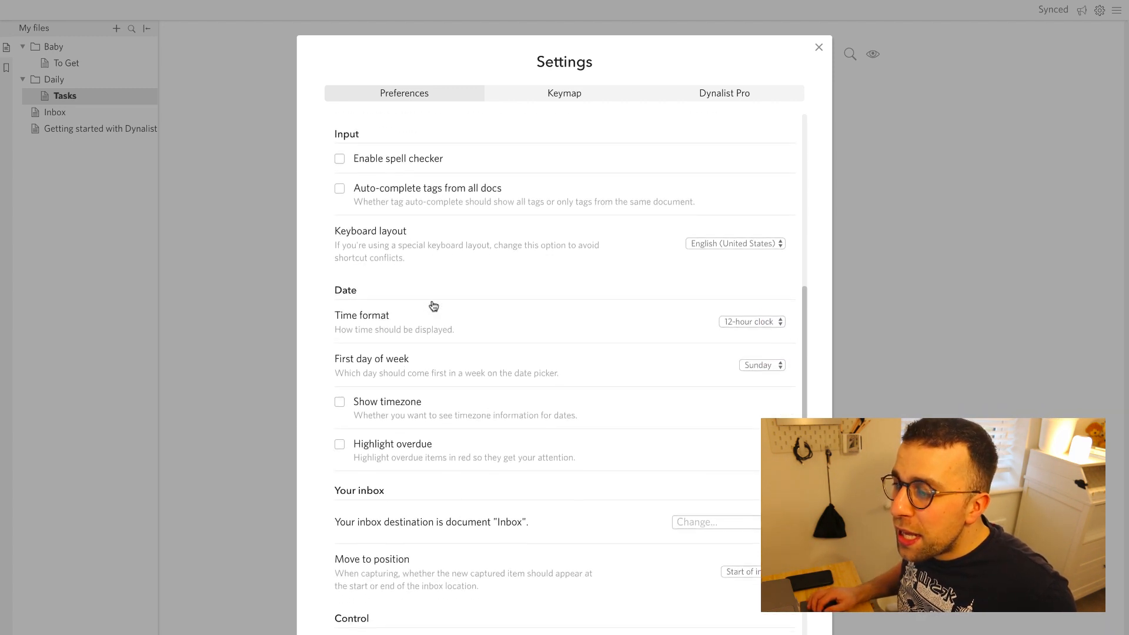
pyautogui.scroll(-1, 429, 306)
pyautogui.scroll(-8, 427, 308)
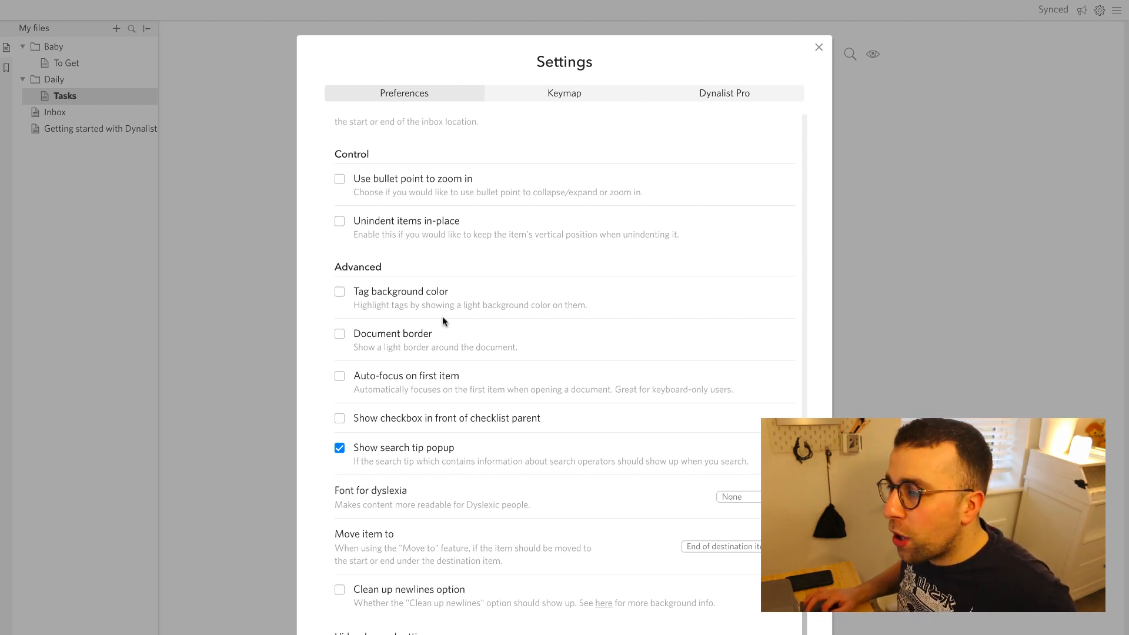
# Step: Look through the keyboard shortcut assignments in the settings, from the basics to the formatting commands
pyautogui.click(584, 91)
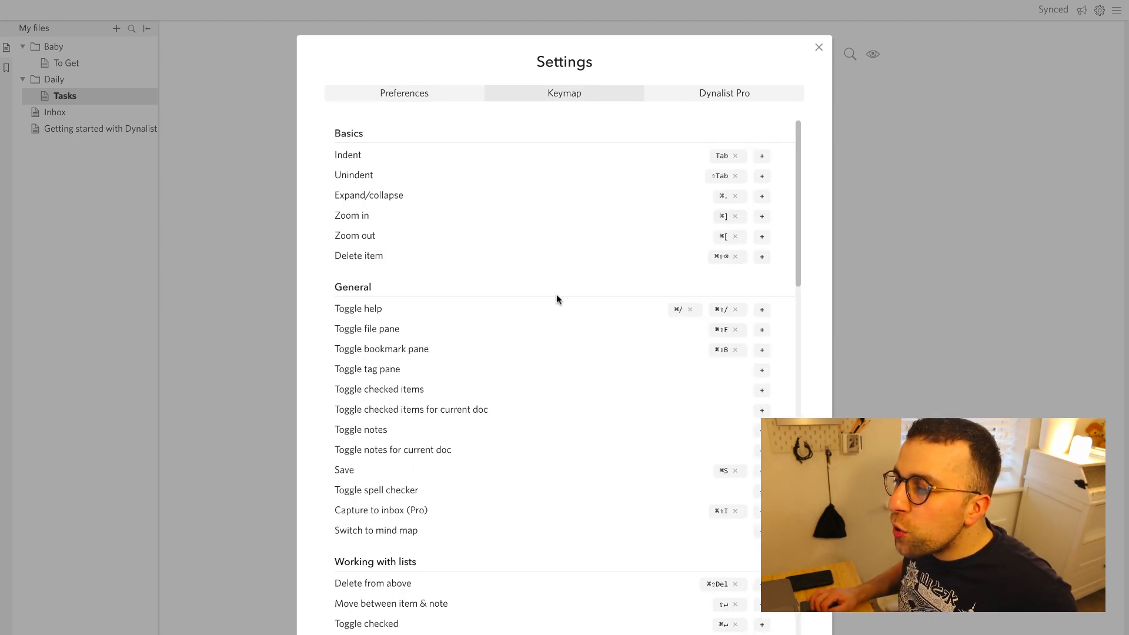
pyautogui.scroll(-20, 556, 298)
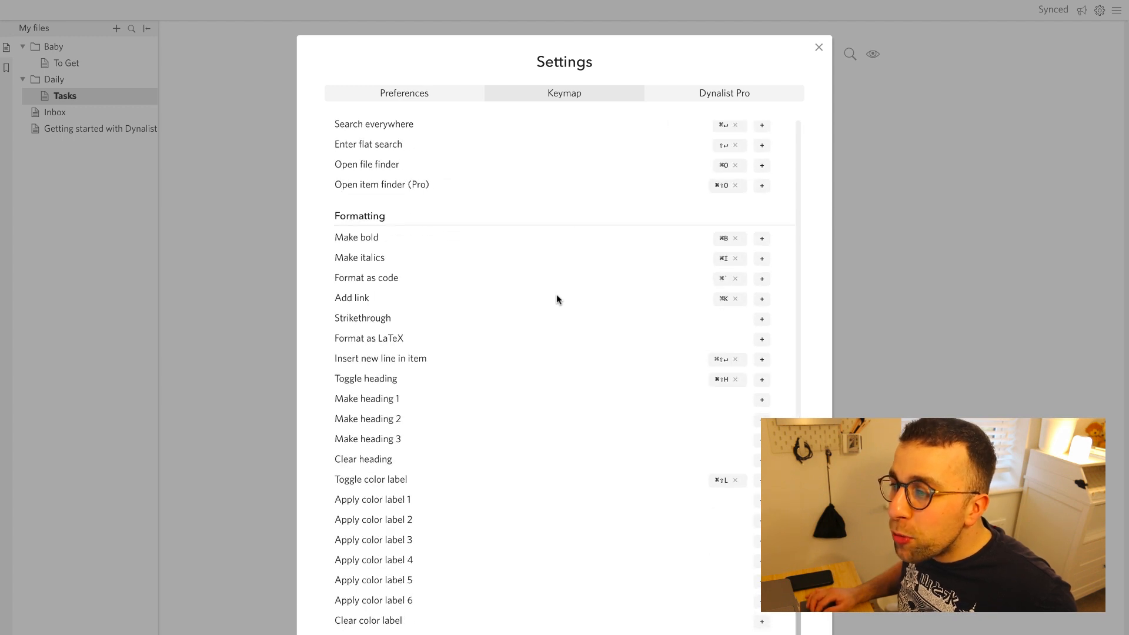
pyautogui.scroll(15, 556, 298)
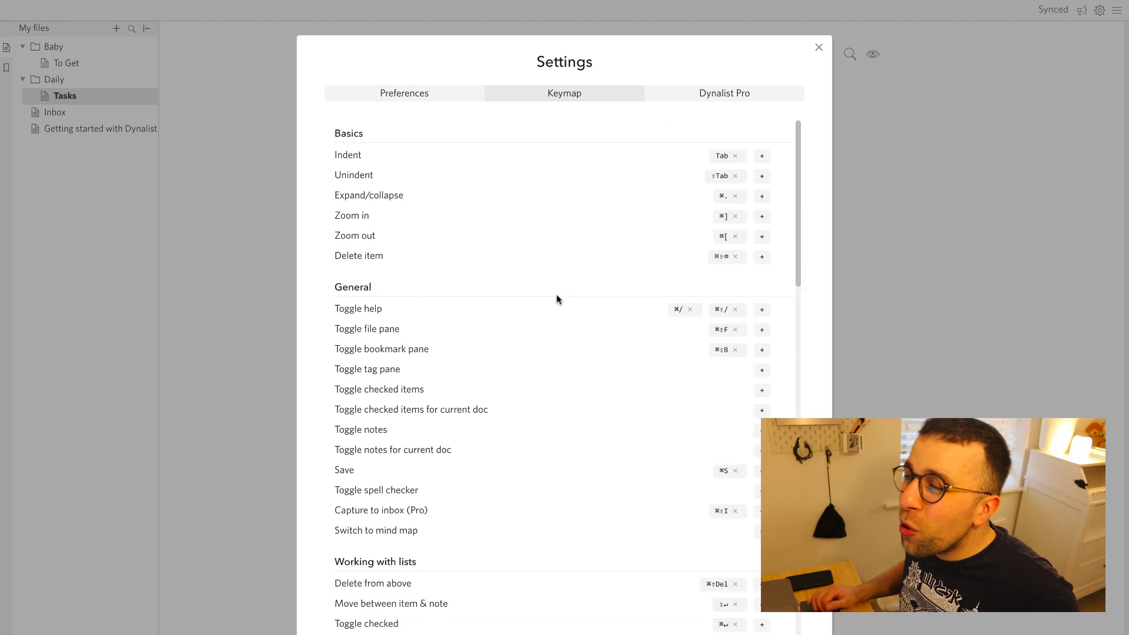
# Step: Examine the Dynalist Pro settings, including Google Calendar integration, email to inbox, daily backup and custom CSS
pyautogui.click(720, 98)
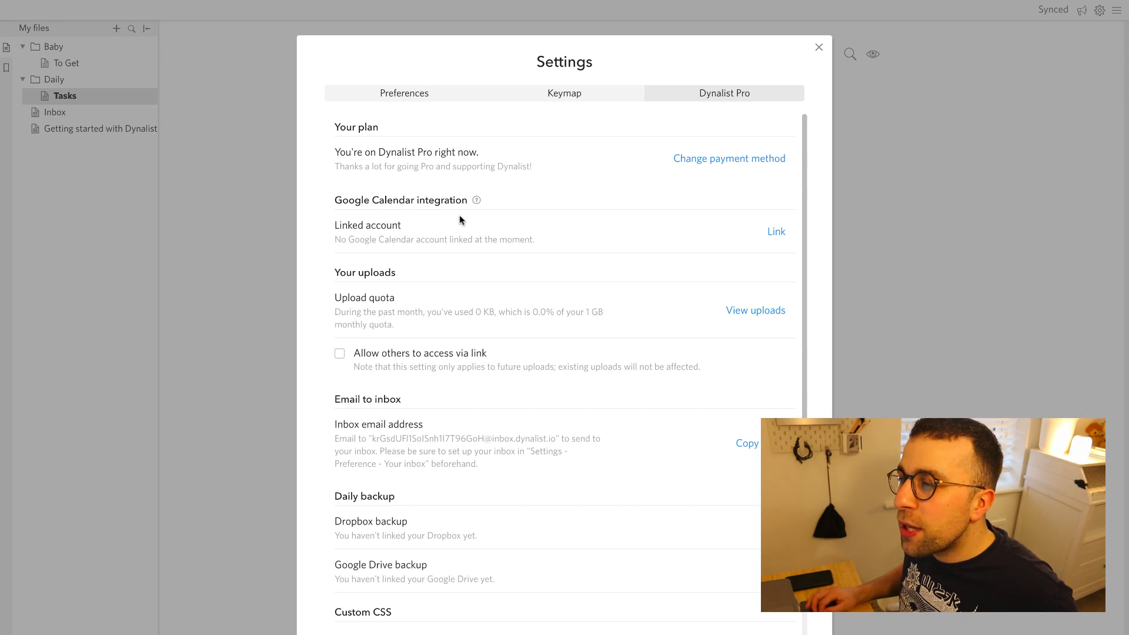
pyautogui.scroll(-1, 536, 294)
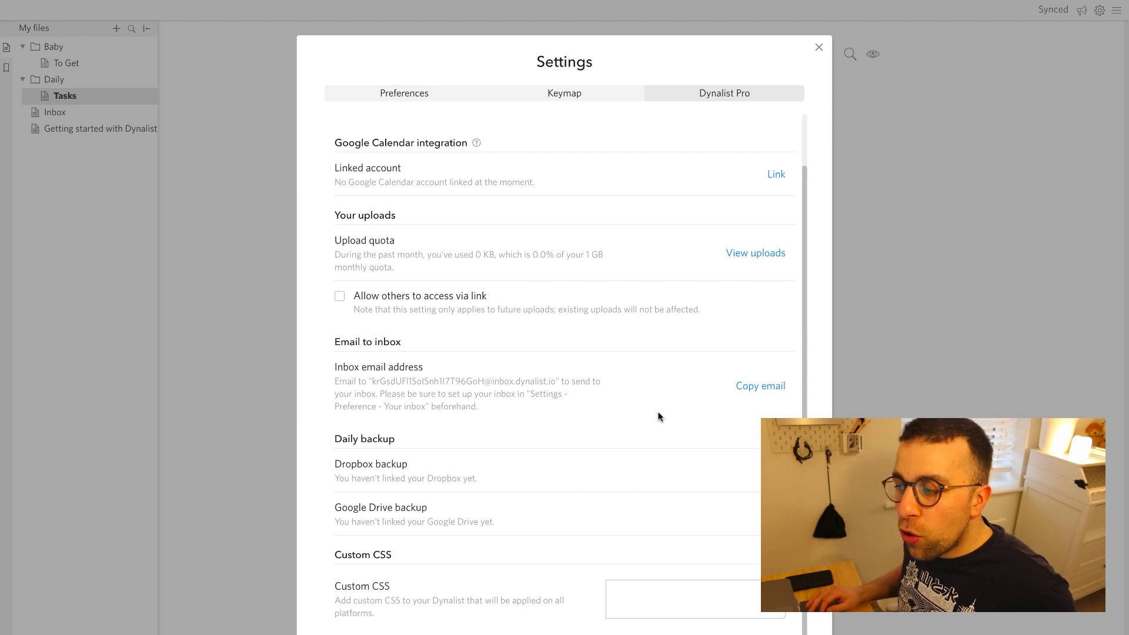
pyautogui.scroll(1, 588, 429)
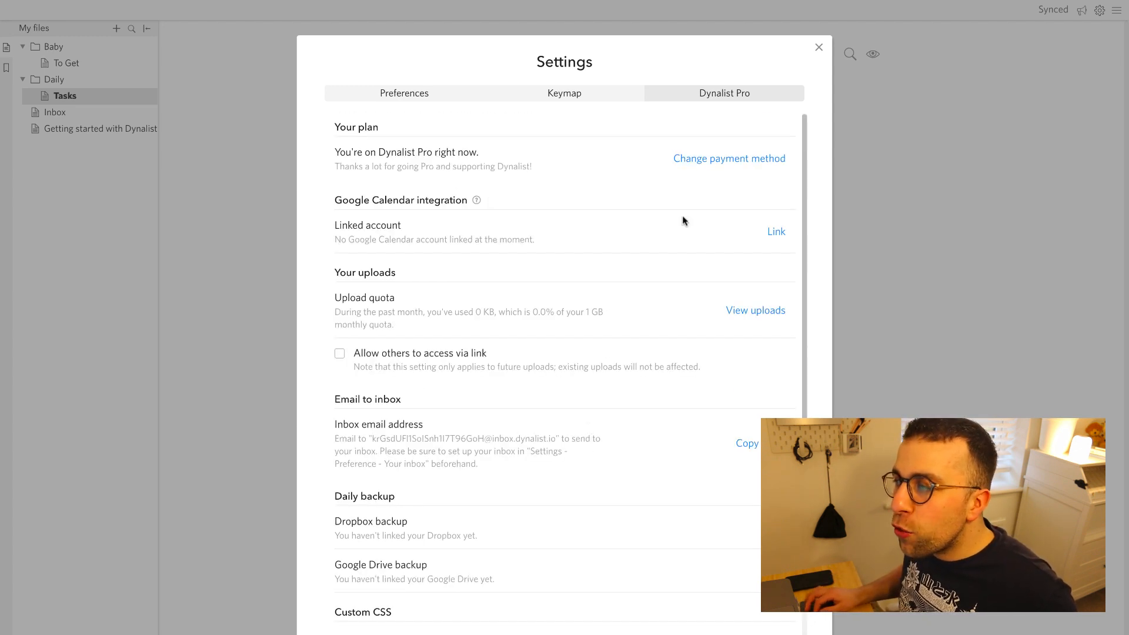